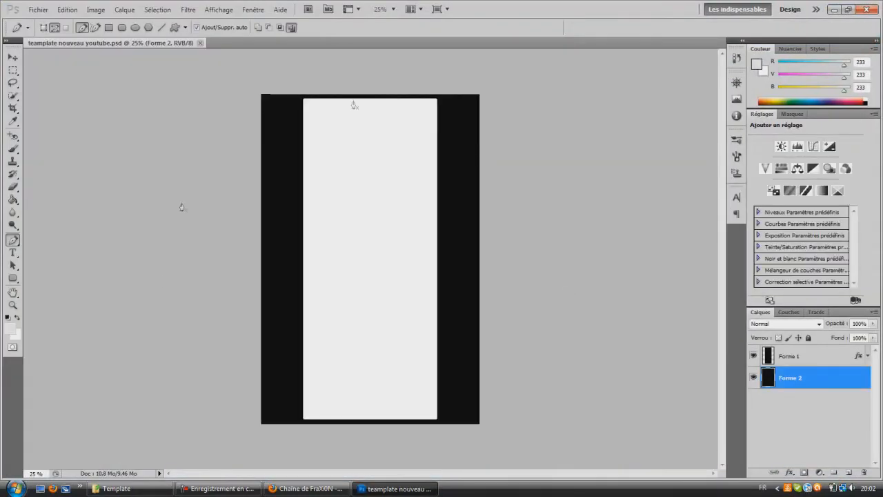
Activate the Paint Bucket tool and select the Forme 2 background layer.
left_click(799, 358)
left_click(801, 391)
left_click(799, 386)
left_click(785, 353)
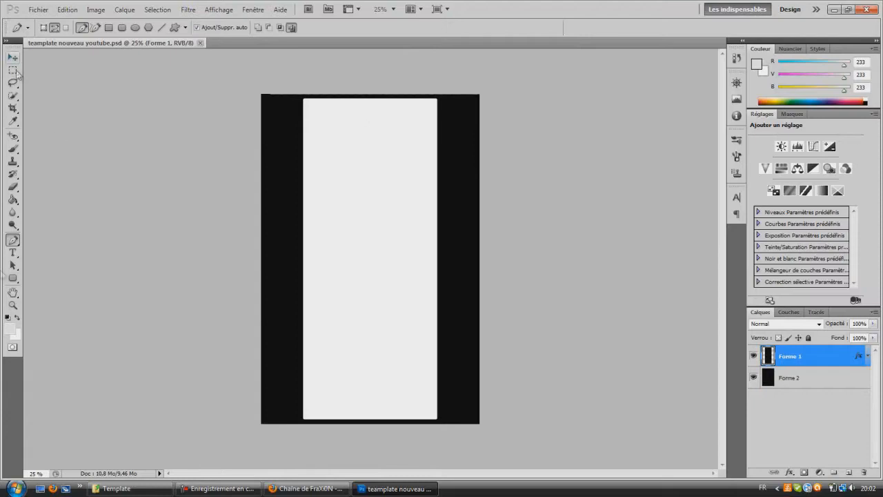
left_click(12, 200)
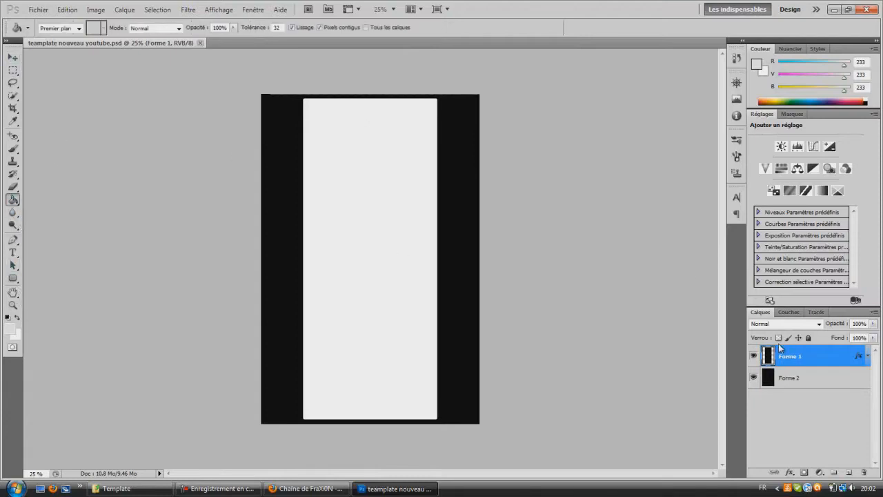
left_click(797, 385)
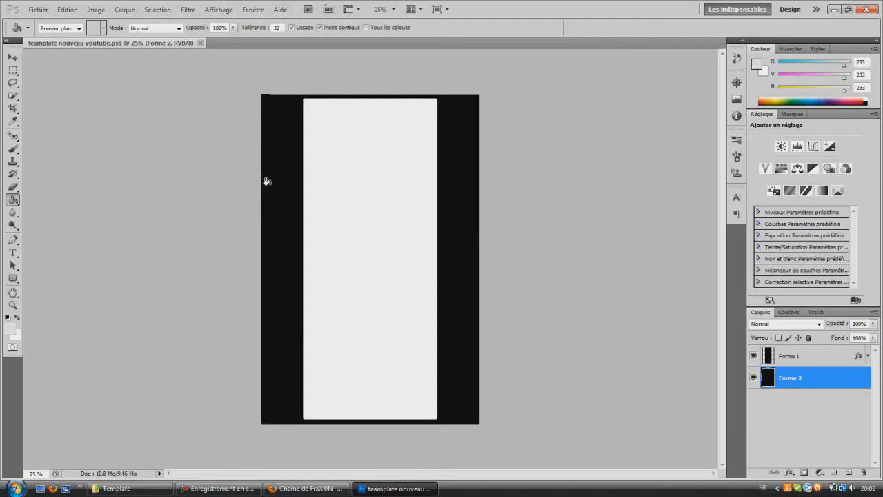
Fill the Forme 2 layer with white, then refill it with default black.
left_click(18, 318)
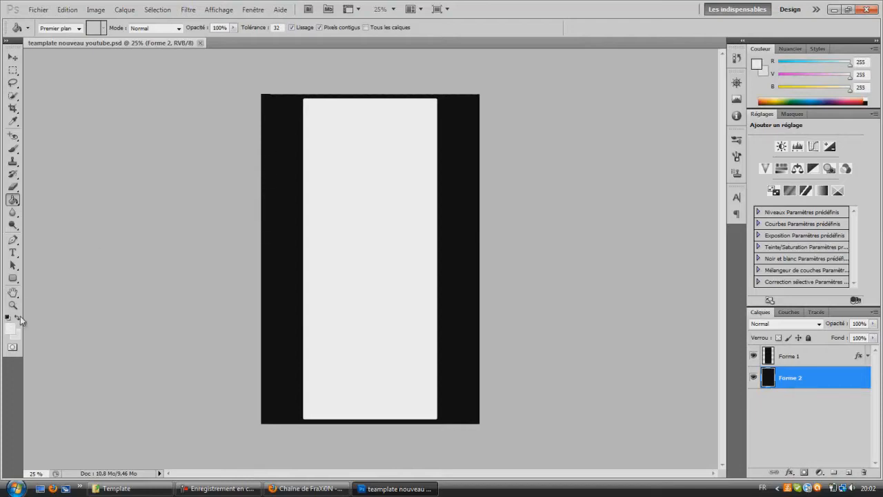
left_click(262, 214)
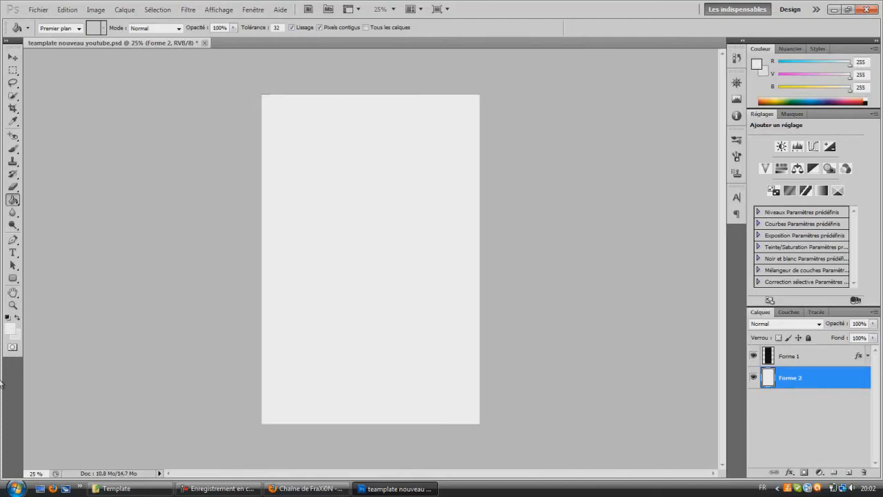
left_click(8, 317)
left_click(269, 195)
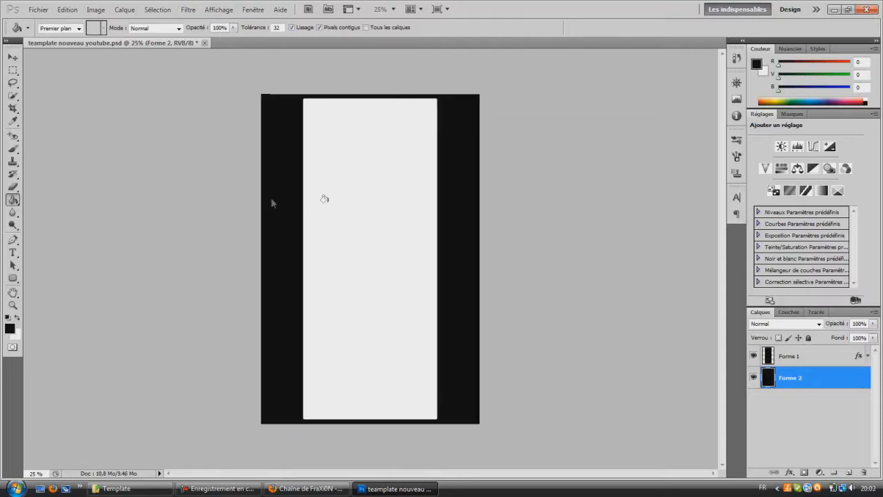
Switch to Firefox, examine the side graphics along the FraXi0N YouTube channel page, and return to Photoshop.
left_click(307, 488)
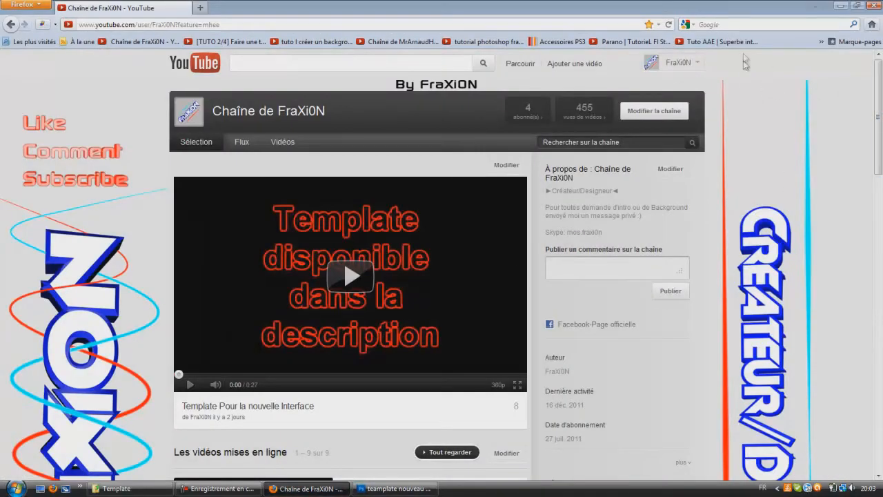
left_click_drag(878, 86, 878, 214)
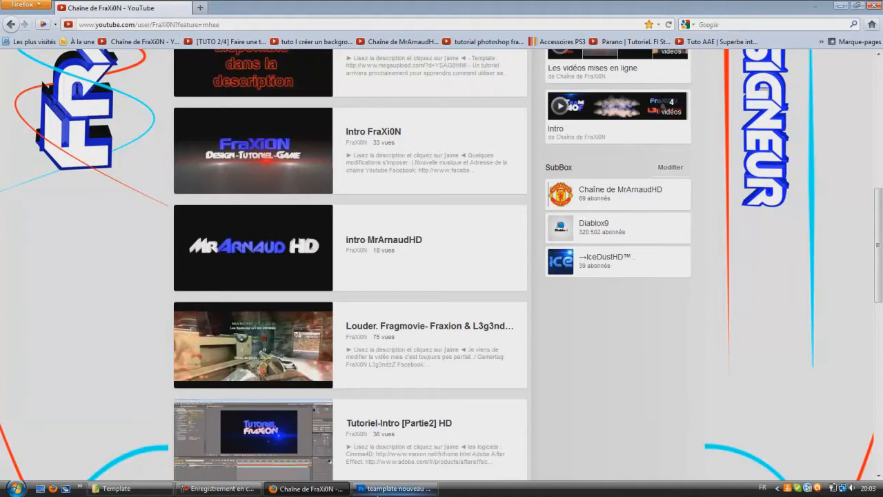
left_click(382, 489)
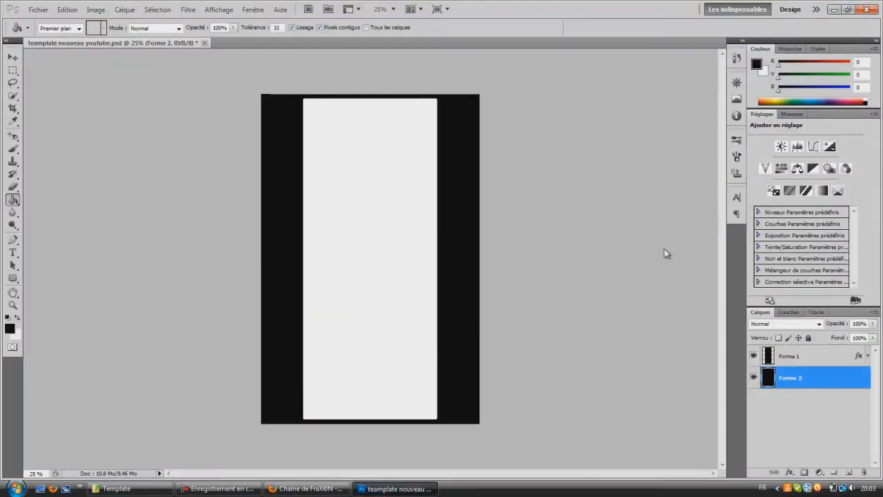
Set the foreground colour to RGB 233, 233, 233 and fill the Forme 2 layer with it.
left_click(860, 62)
type("233")
left_click(855, 74)
type("233")
key("Tab")
type("233")
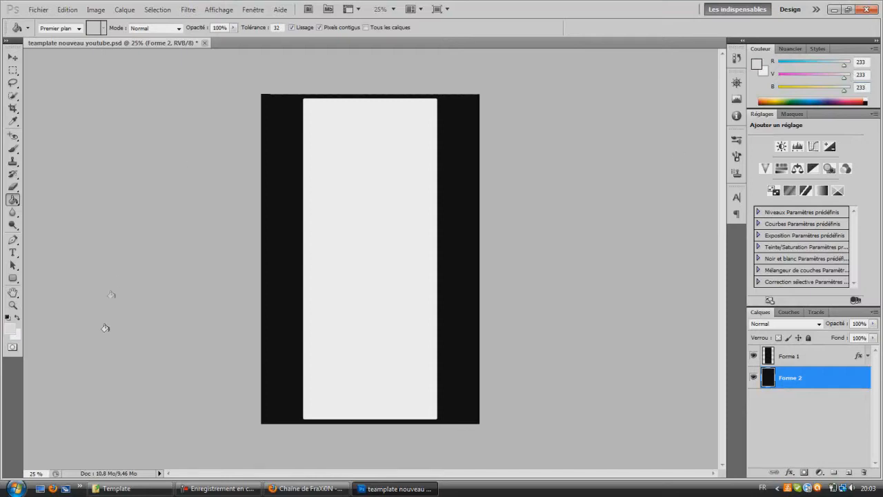
left_click(283, 158)
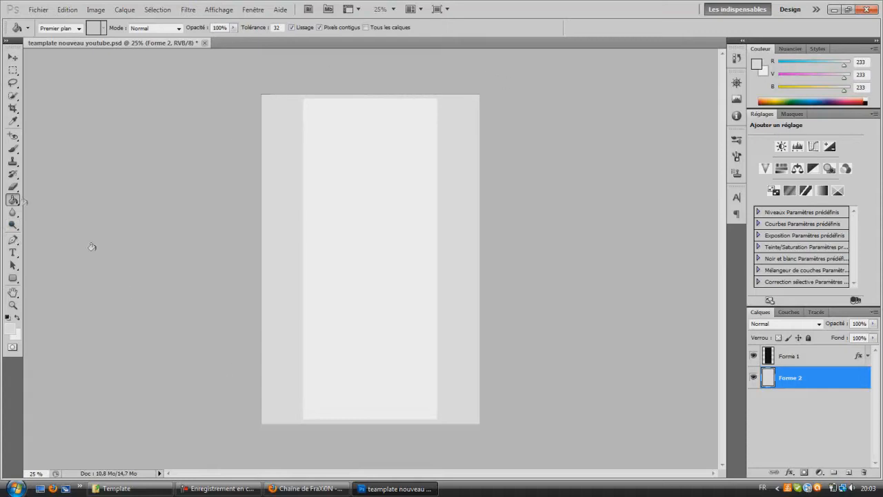
Change the Forme 1 layer's colour overlay to black (000000) and collapse its effects list.
left_click(12, 148)
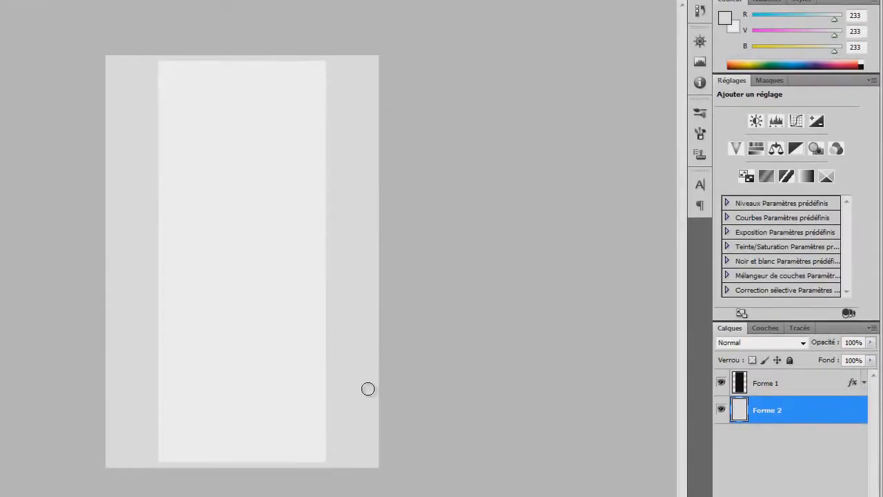
left_click(838, 475)
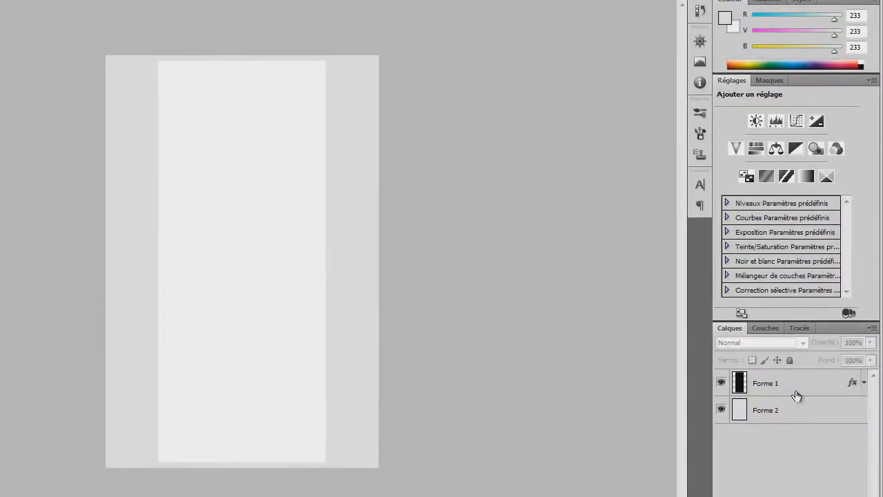
left_click(796, 392)
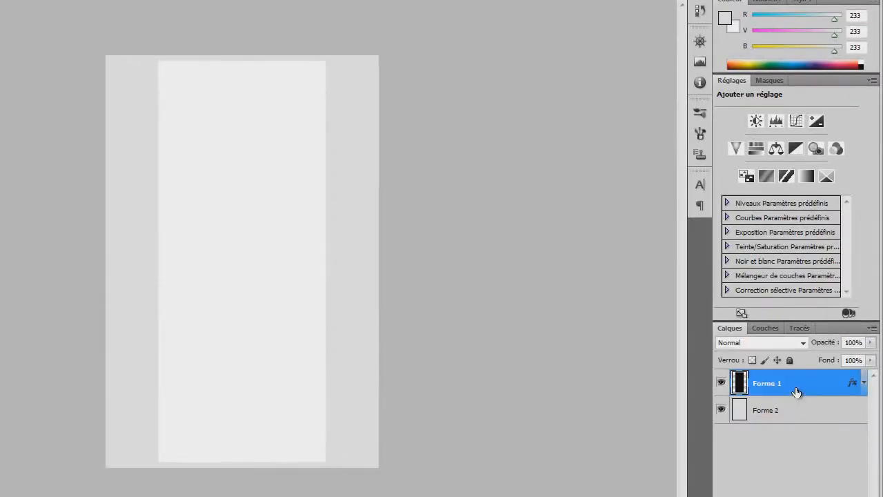
left_click(864, 383)
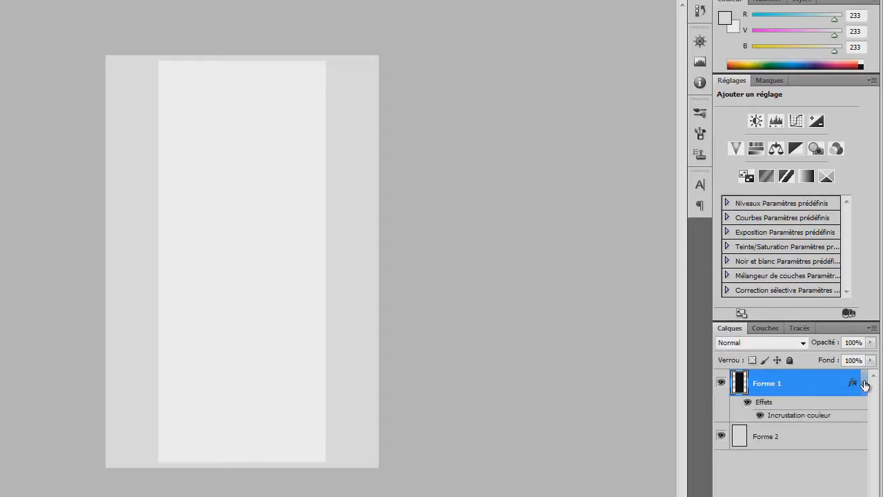
double_click(784, 416)
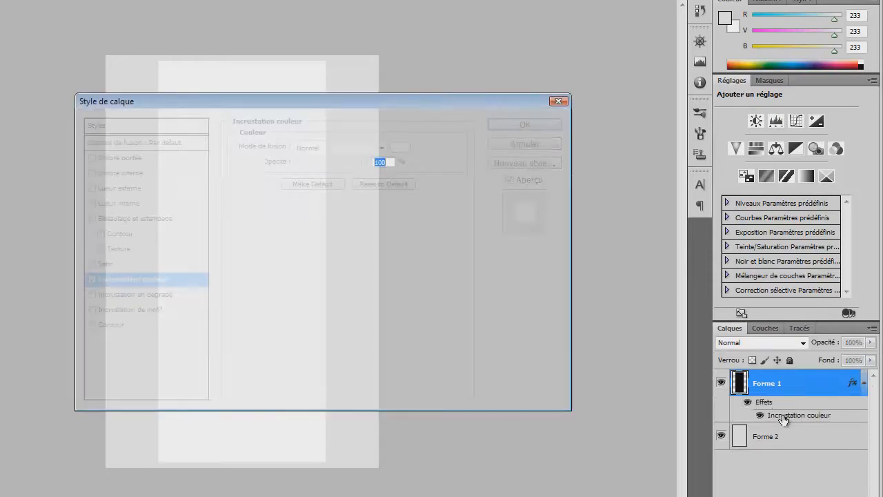
left_click(400, 150)
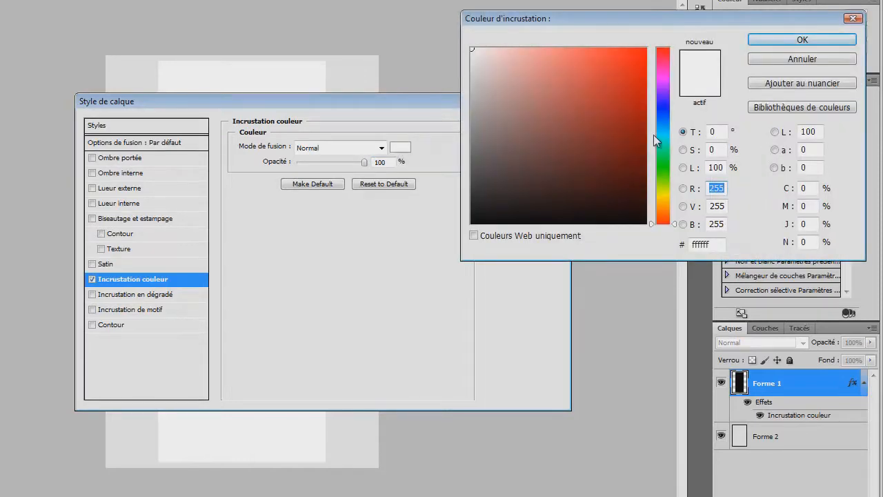
left_click_drag(520, 103, 400, 276)
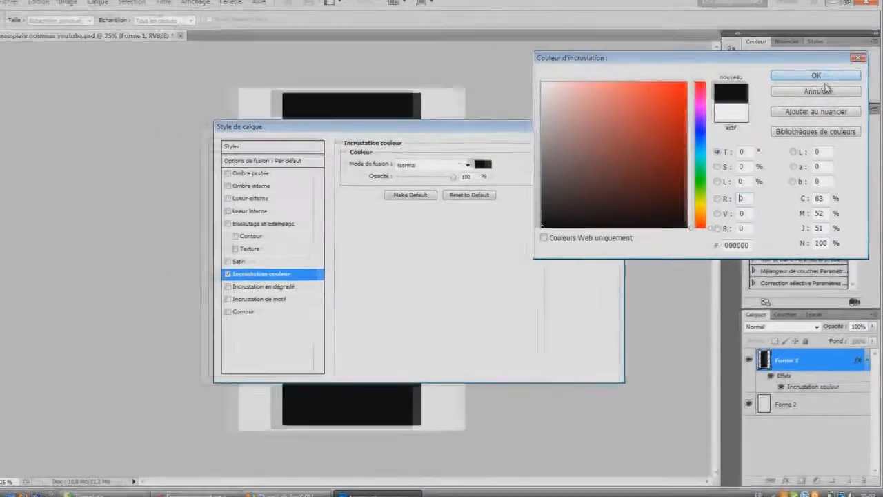
left_click(813, 46)
left_click(589, 152)
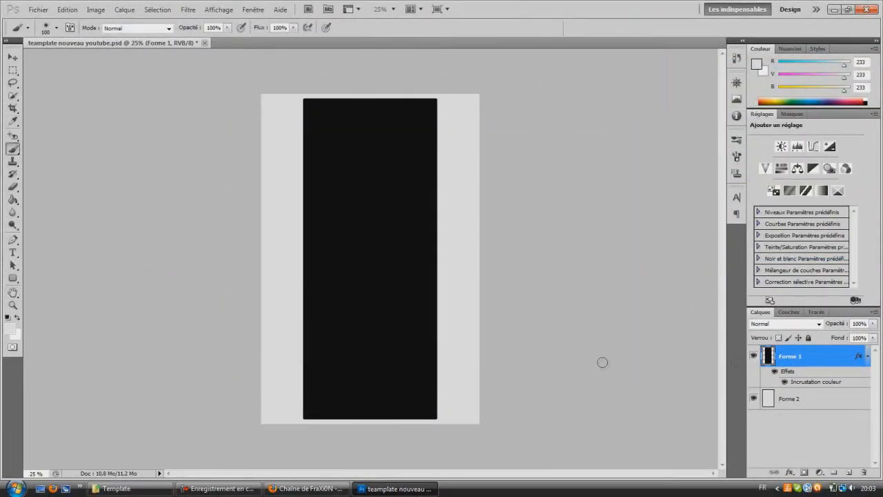
left_click(826, 445)
left_click(865, 356)
left_click(868, 355)
Create a new layer between Forme 1 and Forme 2 and place the Tutoriel image on it.
left_click(788, 409)
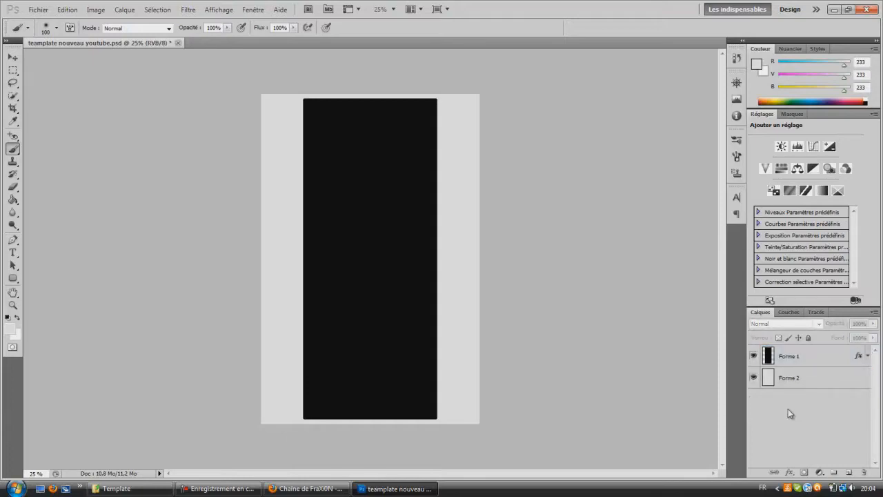
left_click(849, 473)
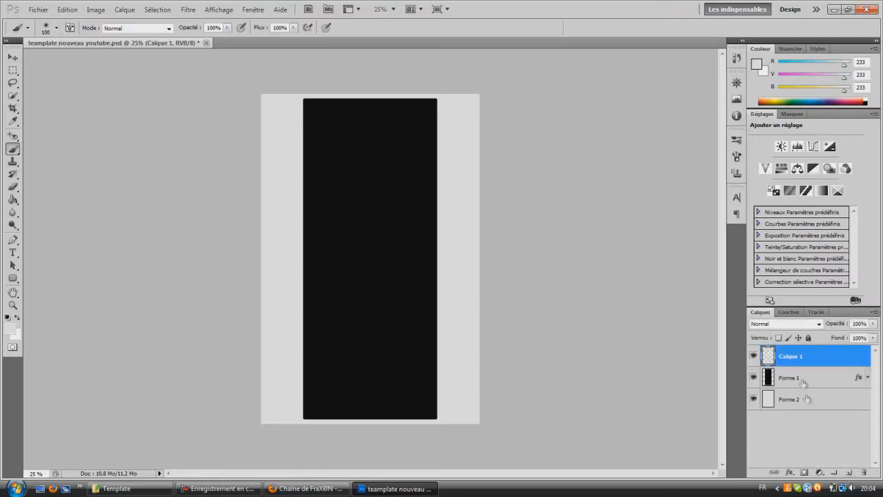
left_click_drag(790, 384, 790, 385)
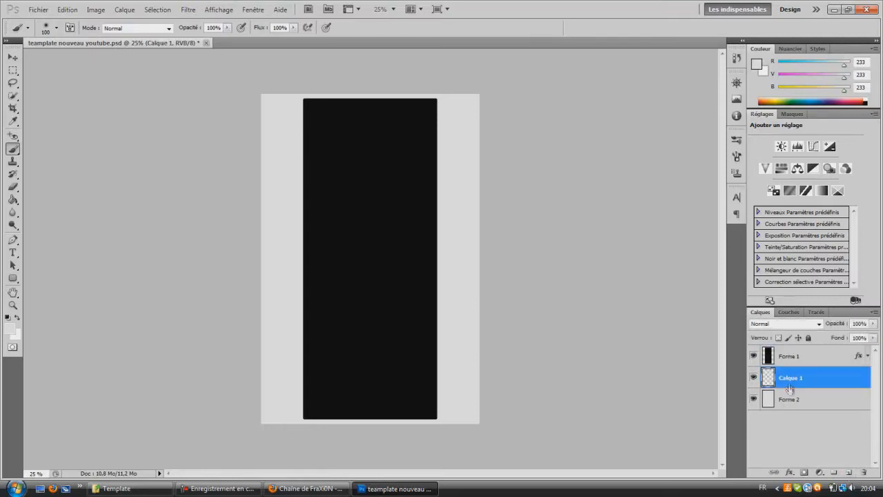
left_click(38, 9)
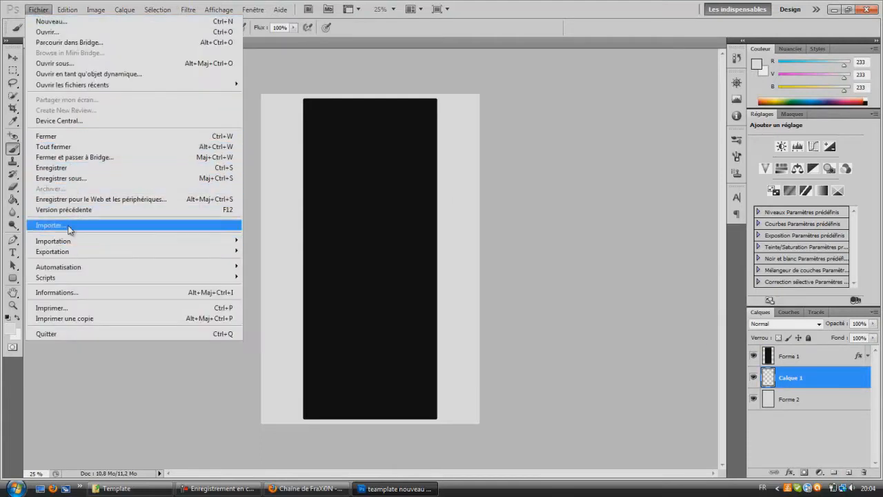
left_click(67, 226)
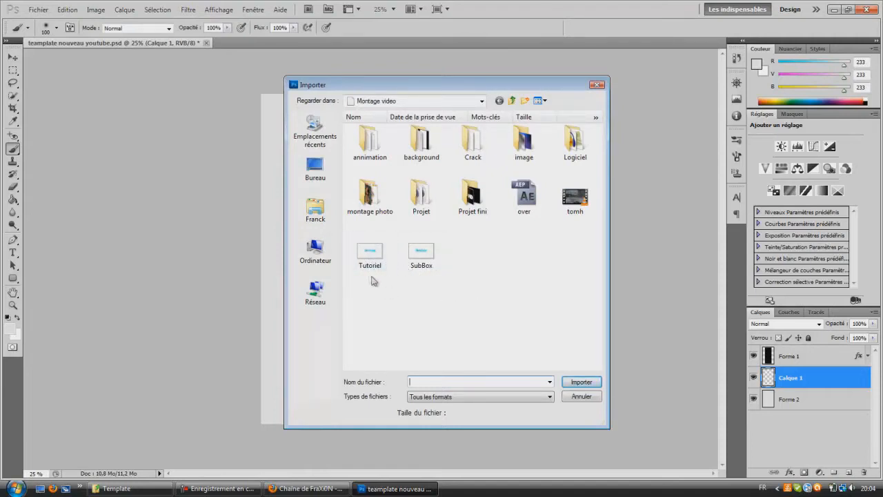
double_click(370, 254)
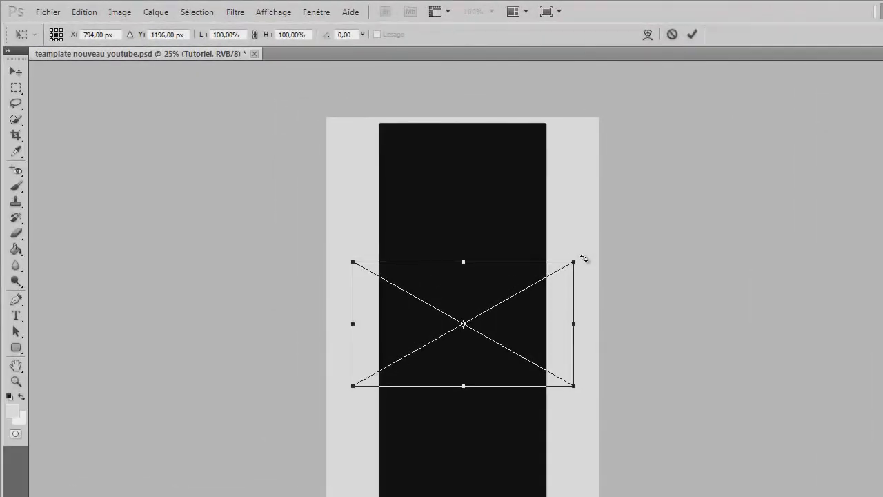
Rotate the Tutoriel image about -81° and position it over the canvas's upper left margin, then commit the placement.
left_click_drag(466, 207, 293, 164)
left_click_drag(367, 205, 418, 199)
left_click_drag(474, 235, 364, 124)
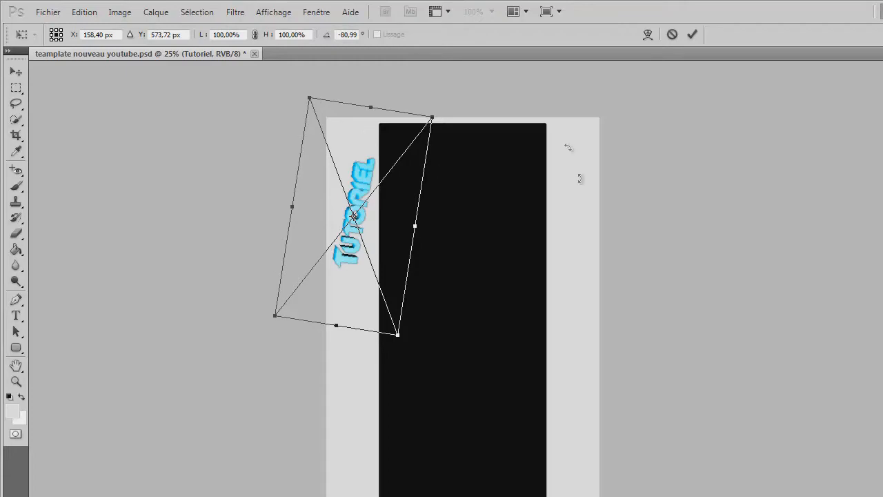
left_click(16, 71)
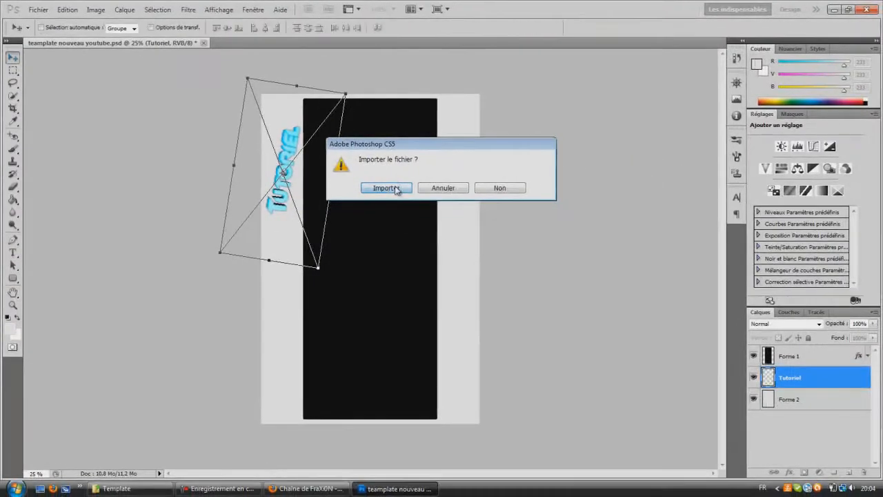
left_click(481, 234)
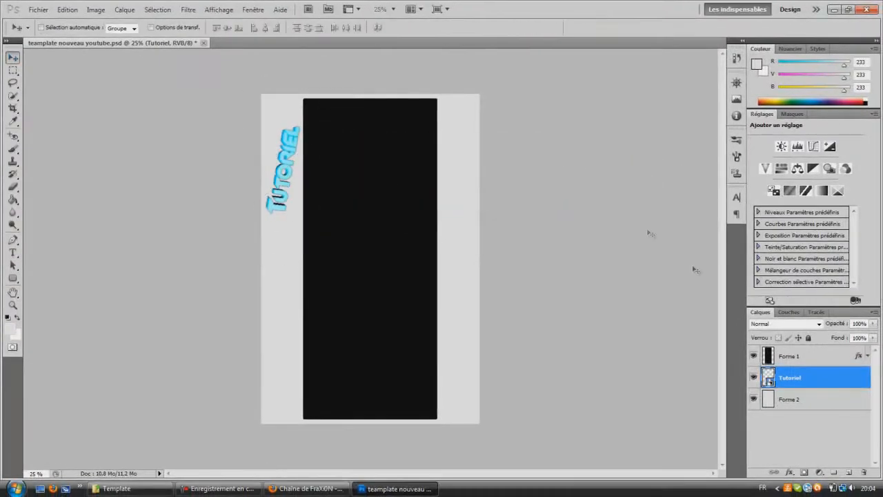
Rasterize the Tutoriel smart object layer and deselect it.
right_click(808, 386)
left_click(687, 205)
left_click(840, 432)
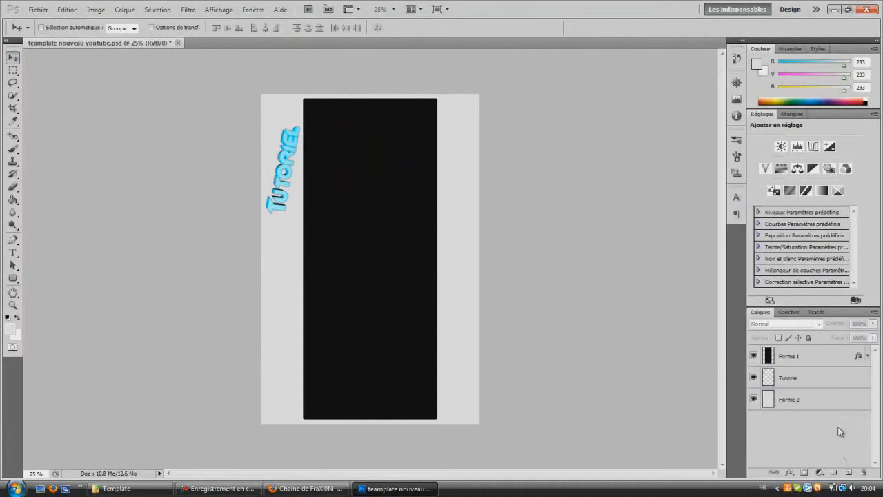
Add a new layer between Forme 1 and Tutoriel and place the SubBox image on it.
left_click(849, 472)
left_click_drag(793, 360, 793, 384)
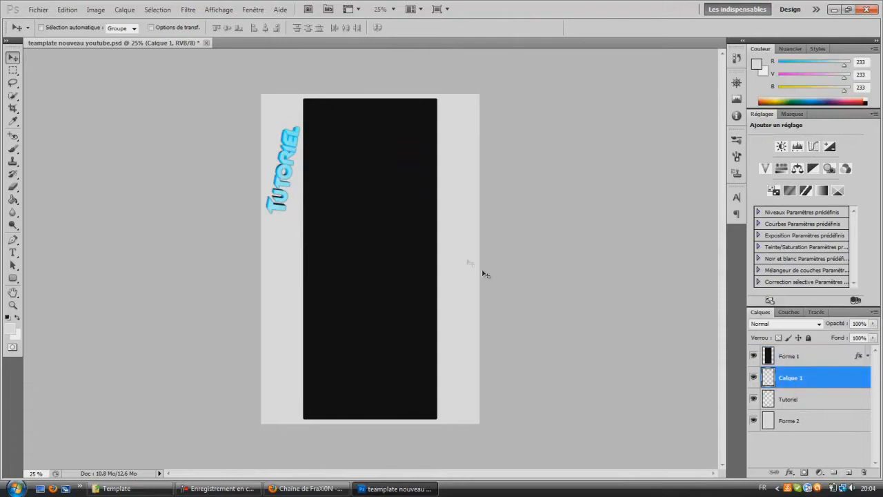
left_click(38, 9)
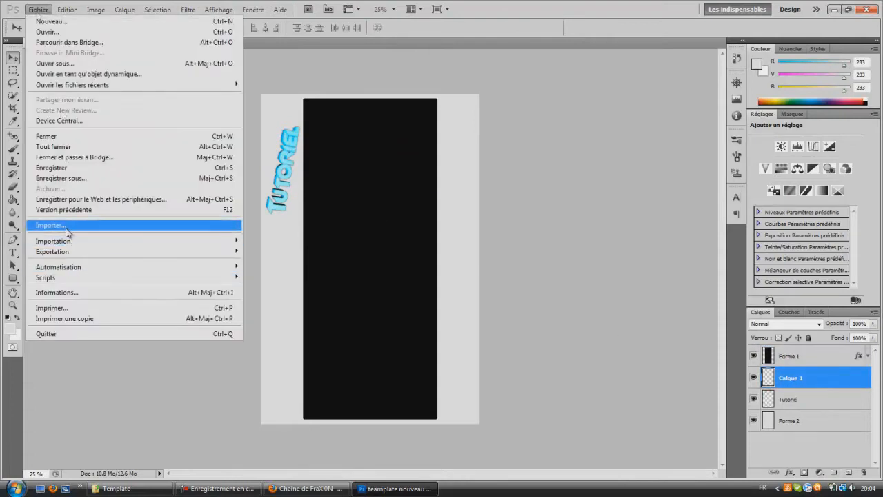
left_click(68, 226)
double_click(418, 252)
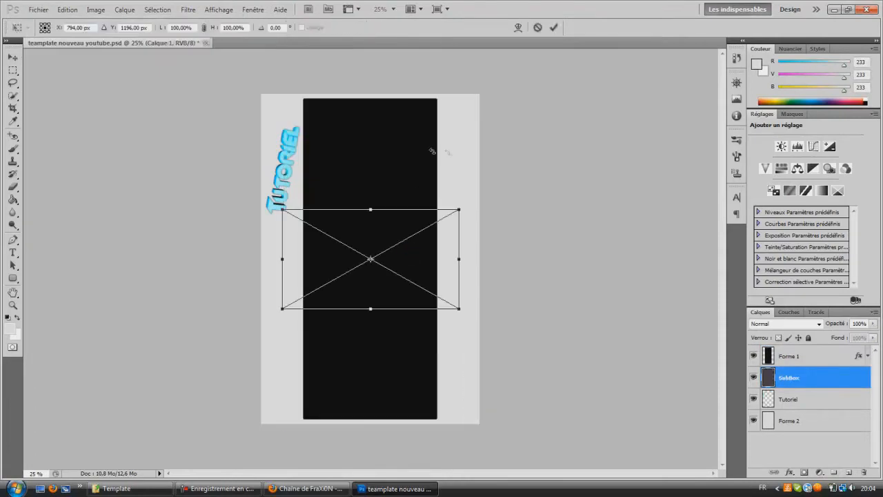
Rotate the SubBox image to about 80.5°, position it over the canvas's upper right margin, and commit the placement.
left_click_drag(478, 202, 434, 338)
left_click_drag(402, 276, 489, 276)
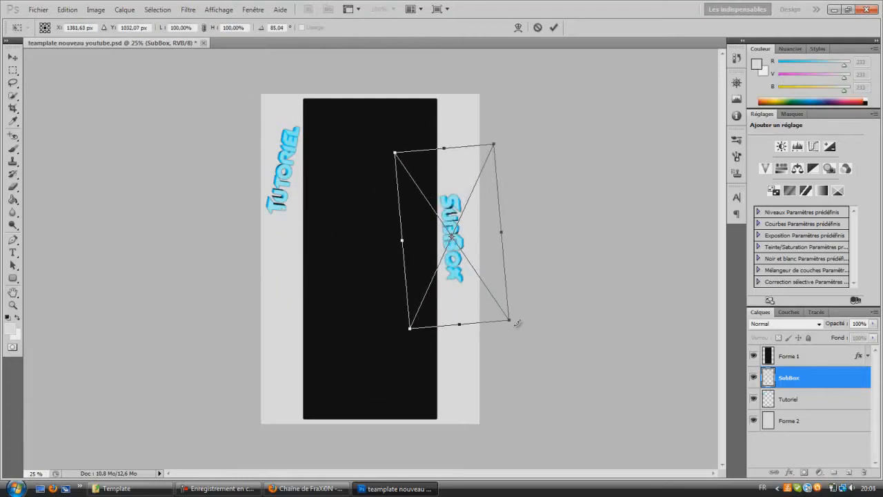
left_click_drag(517, 323, 526, 316)
left_click_drag(454, 220, 458, 223)
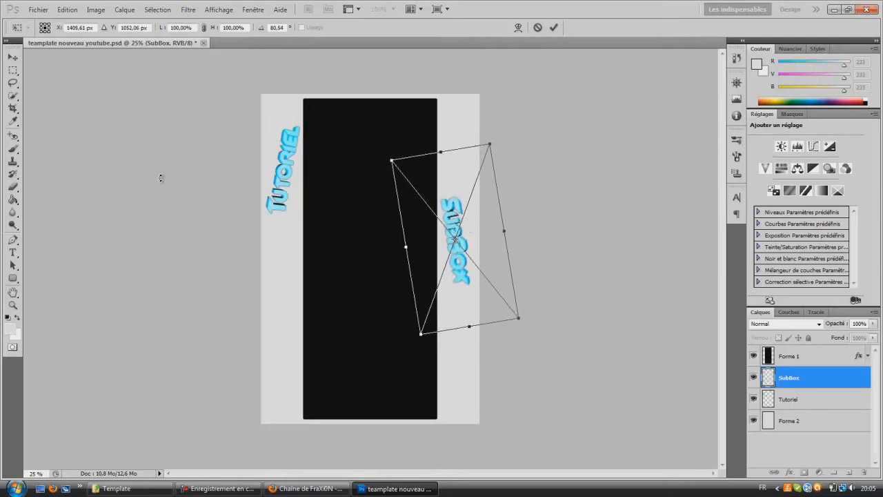
left_click(13, 64)
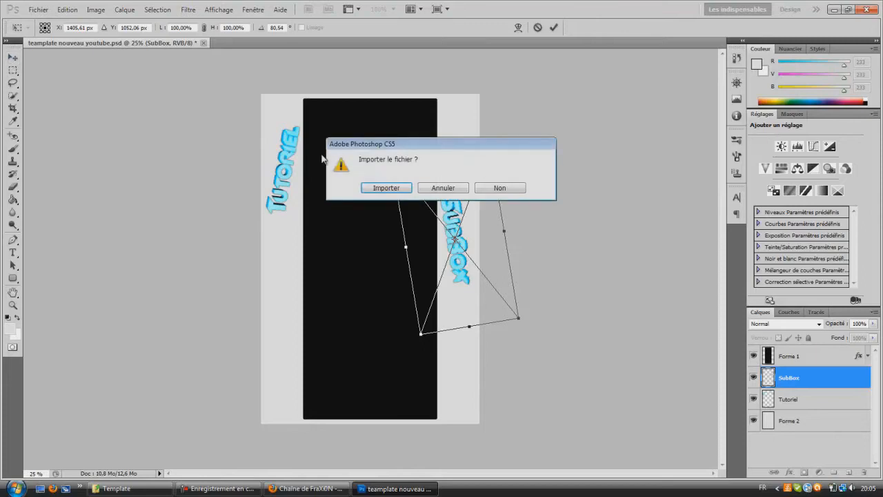
left_click(373, 189)
Rasterize the SubBox smart object layer and deselect it.
right_click(809, 379)
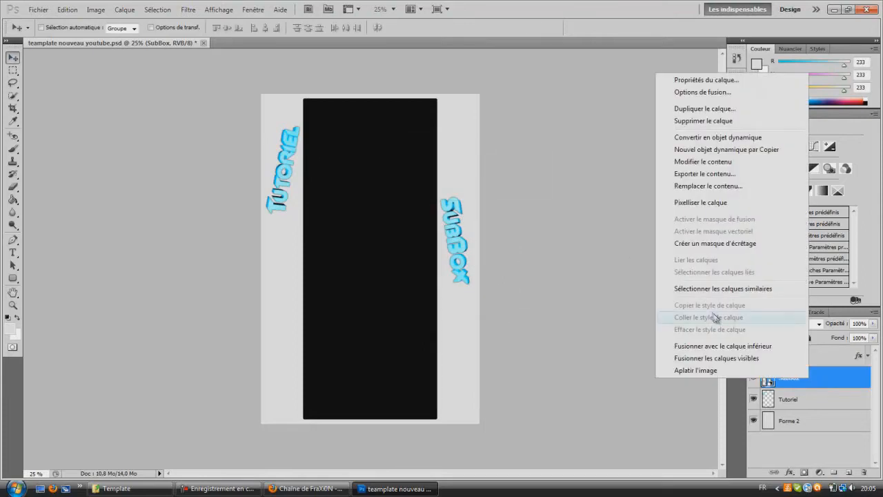
left_click(706, 202)
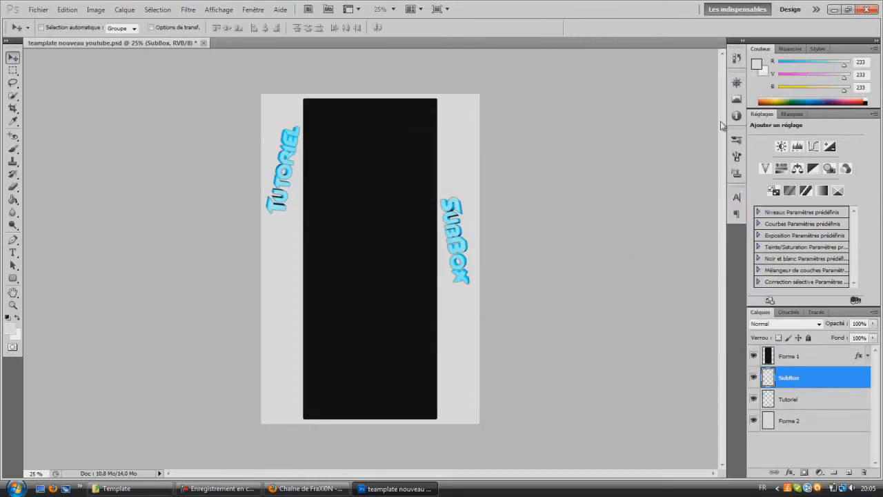
left_click(782, 452)
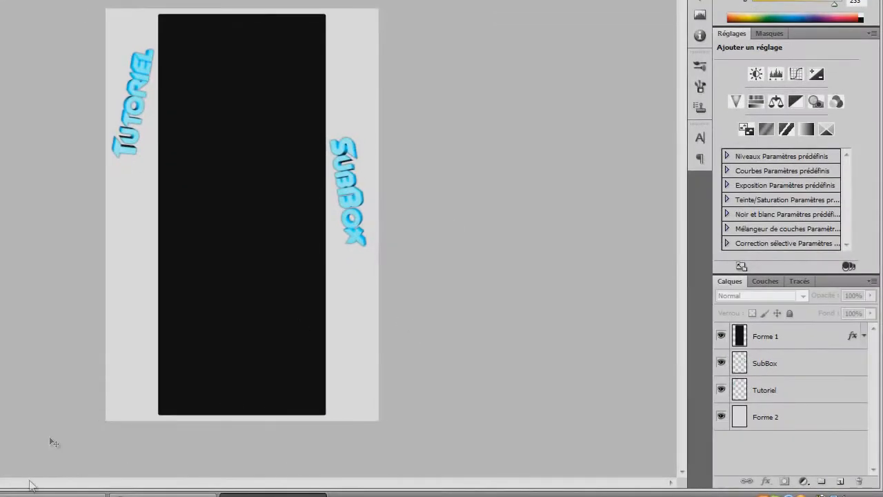
Switch to the YouTube channel page in Firefox and examine the background design in its right margin.
left_click(195, 493)
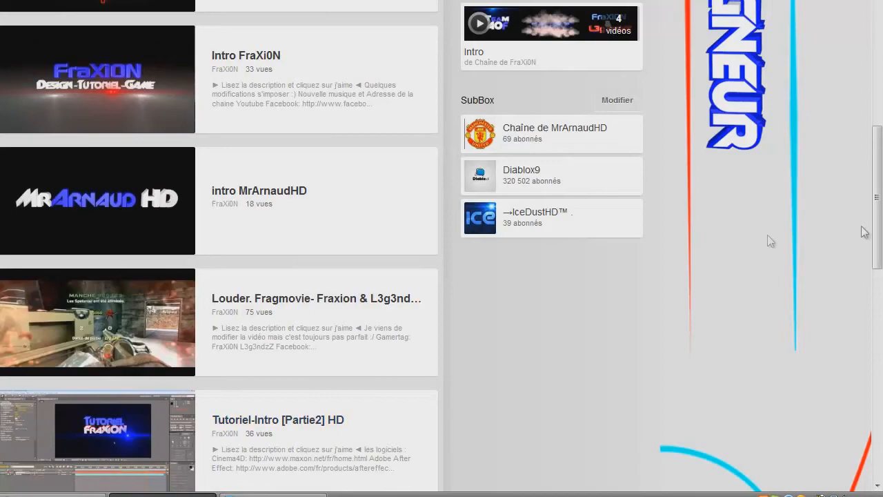
scroll(767, 235, "down", 7)
scroll(820, 242, "up", 2)
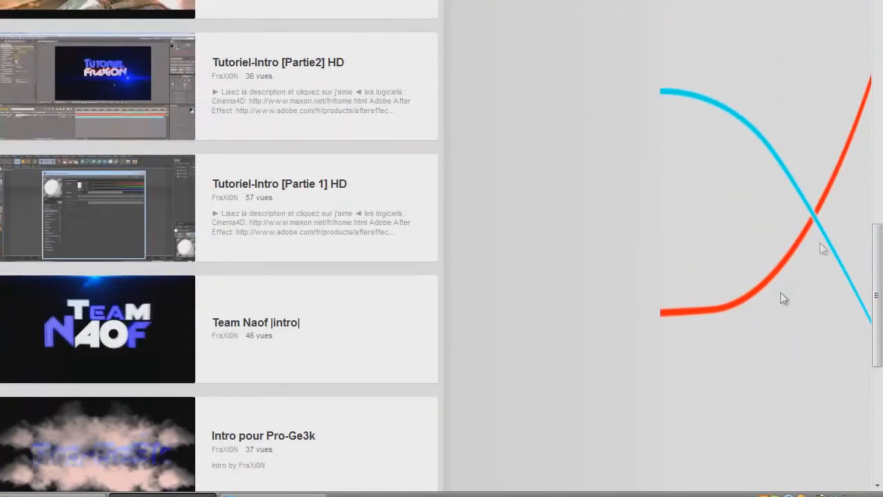
left_click_drag(879, 297, 881, 80)
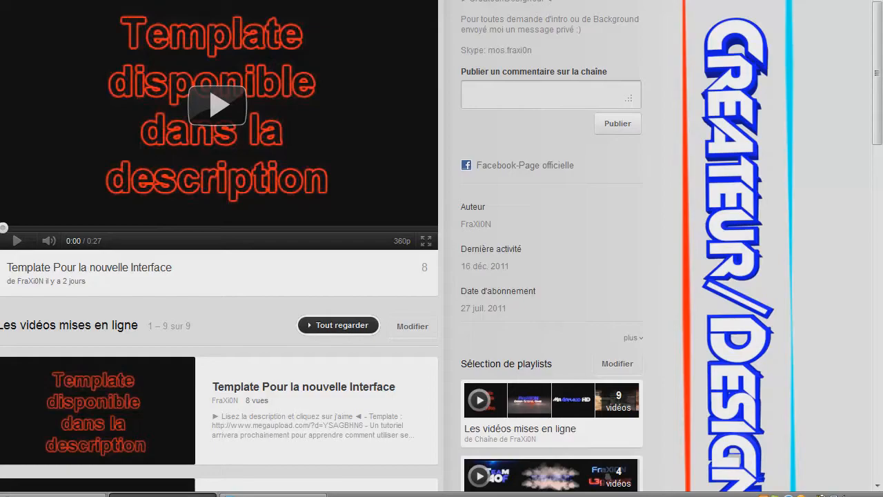
mouse_move(877, 79)
left_mouse_down()
mouse_move(878, 165)
mouse_move(877, 79)
left_mouse_up()
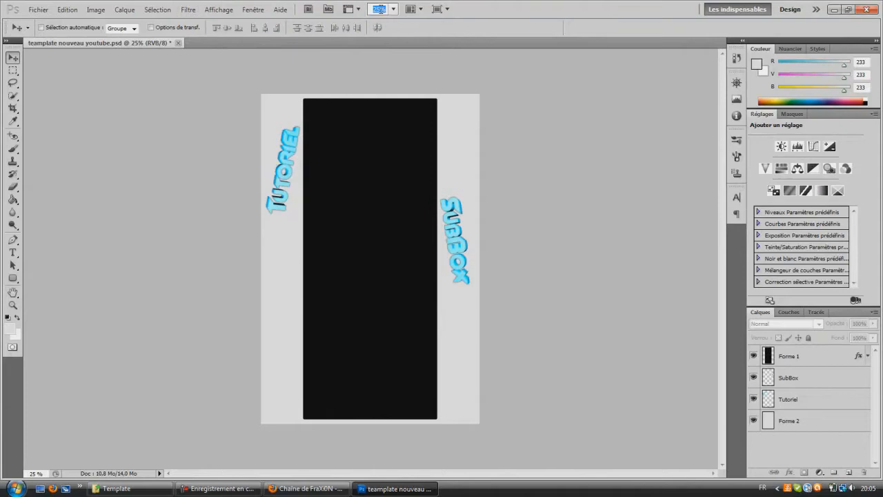
In Photoshop, hide the Forme 1 layer and activate the Pen tool for drawing on the lower canvas.
left_click(382, 9)
type("35")
key("Return")
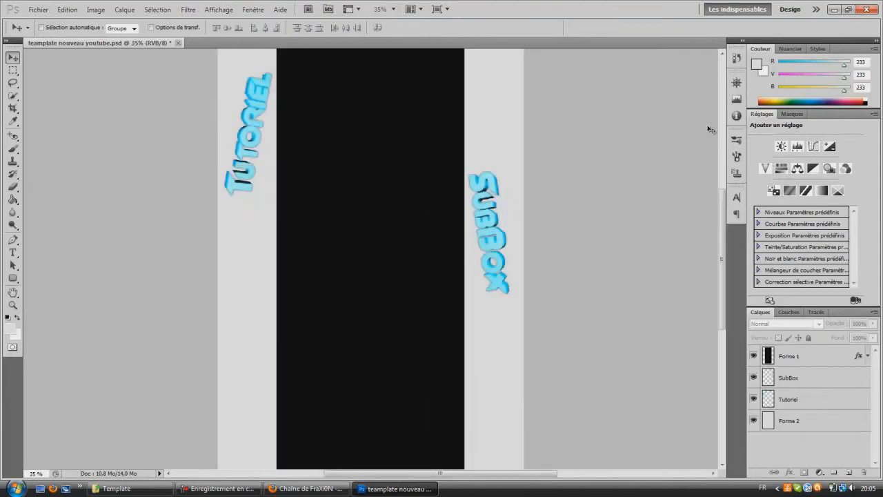
left_click_drag(724, 208, 724, 239)
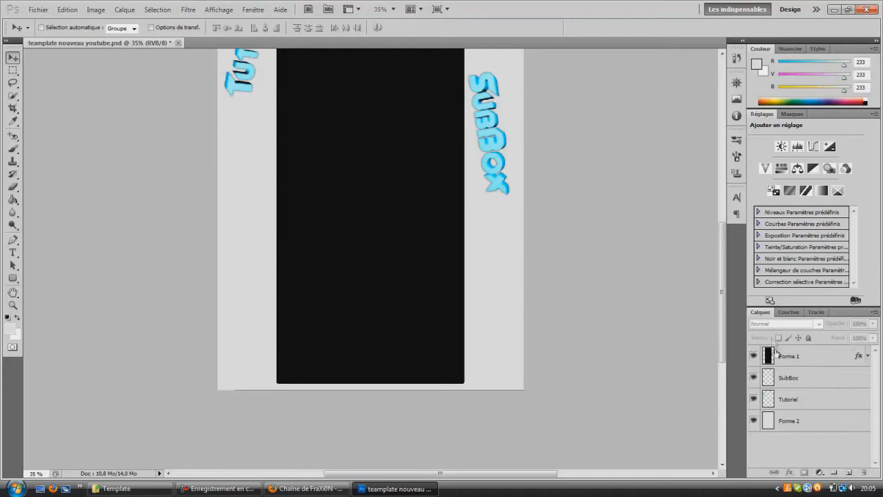
left_click(752, 356)
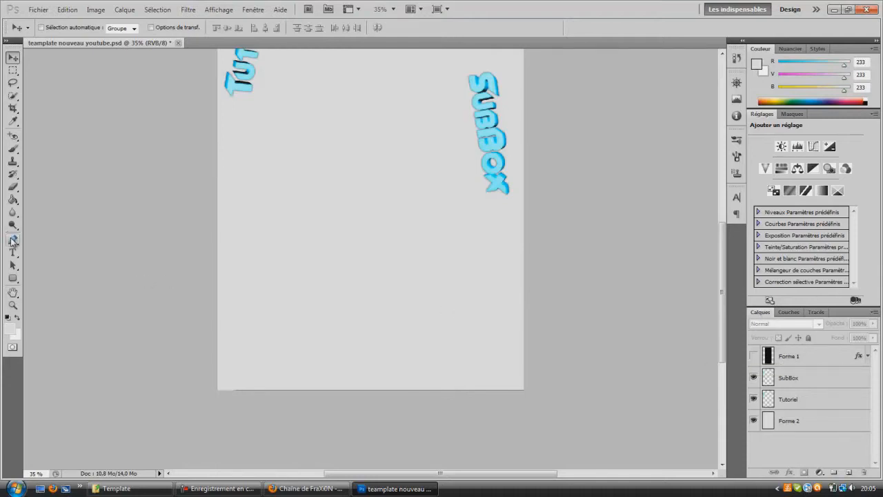
left_click(13, 239)
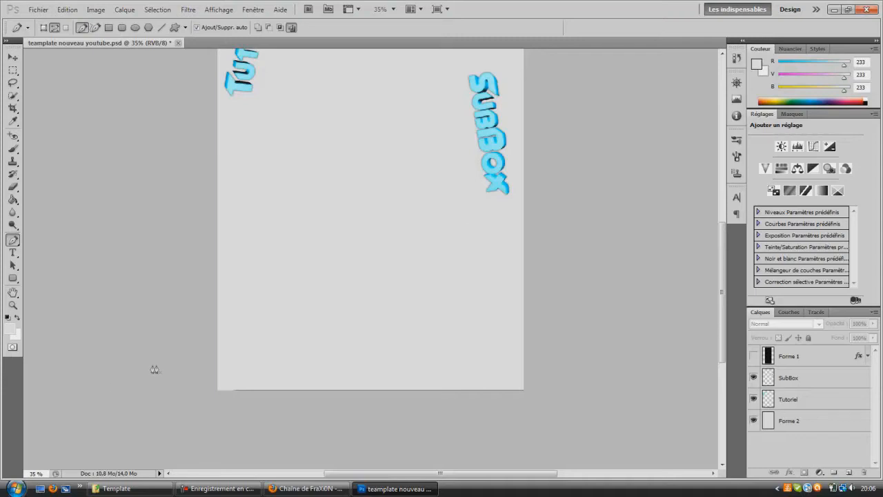
left_click_drag(207, 334, 272, 338)
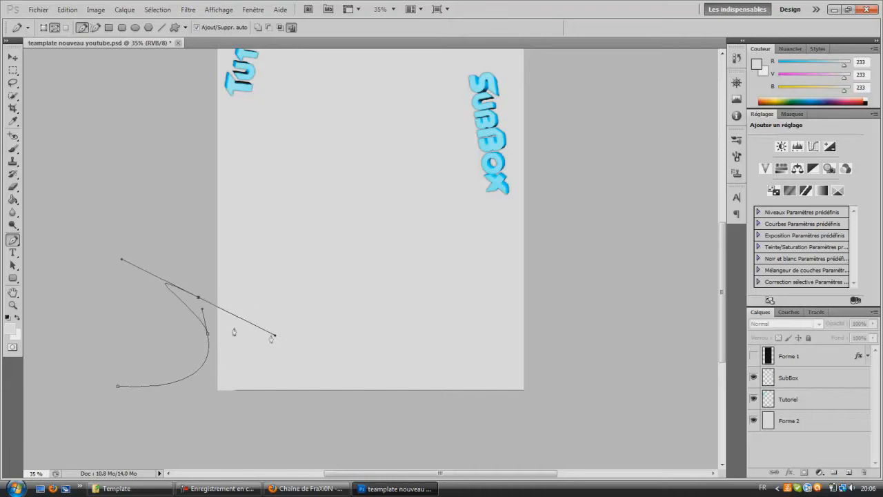
left_click_drag(202, 304, 286, 306)
left_click_drag(202, 315, 209, 315)
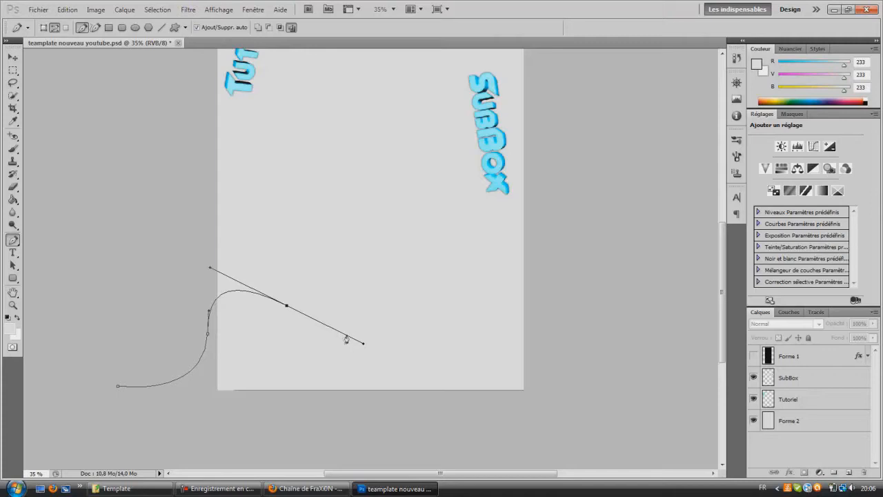
left_click_drag(365, 346, 323, 329)
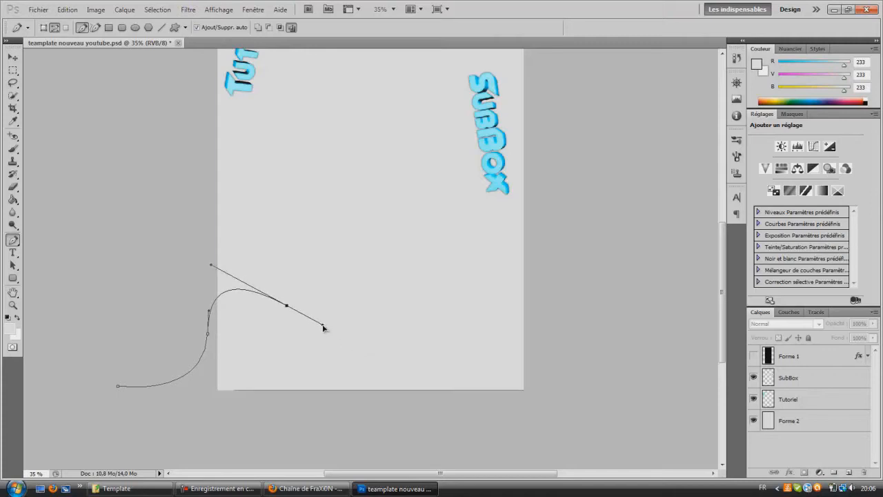
left_click_drag(336, 330, 284, 247)
left_click_drag(339, 335, 356, 285)
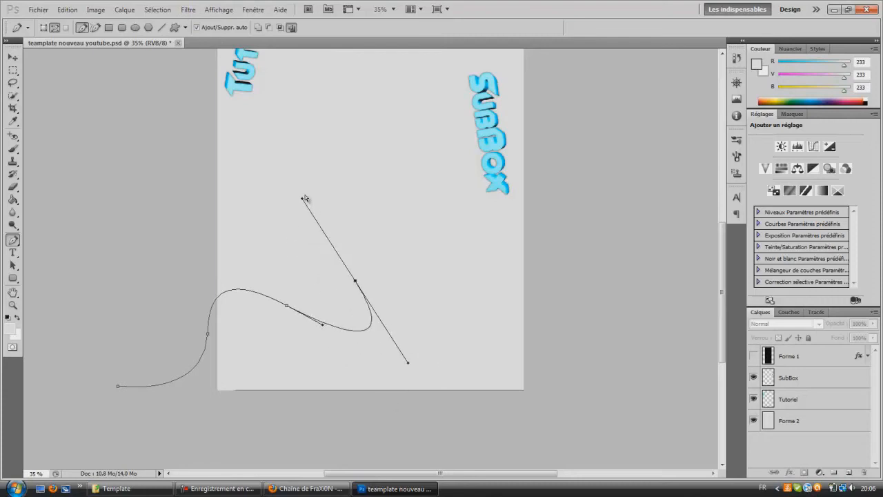
left_click_drag(302, 200, 320, 238)
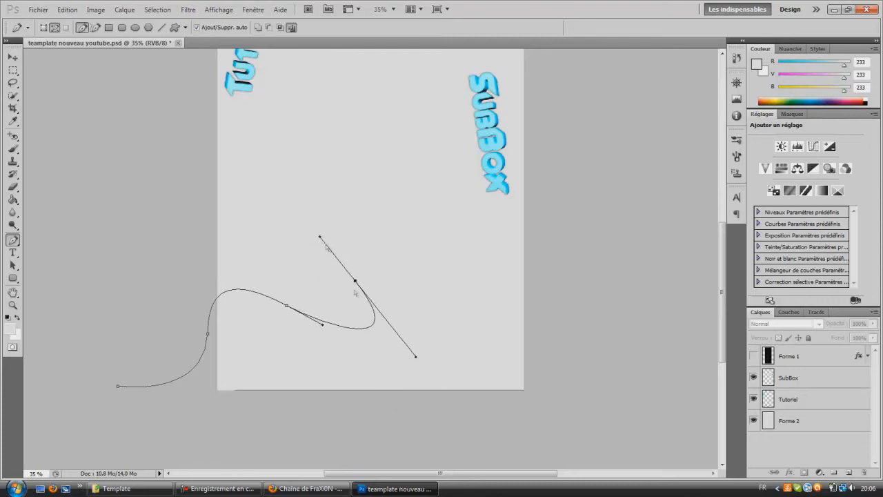
left_click_drag(357, 285, 364, 264)
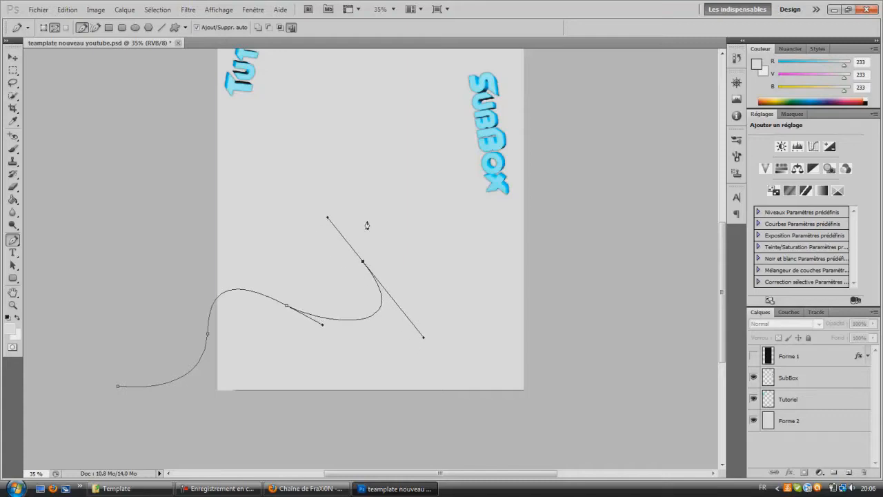
left_click_drag(327, 219, 359, 255)
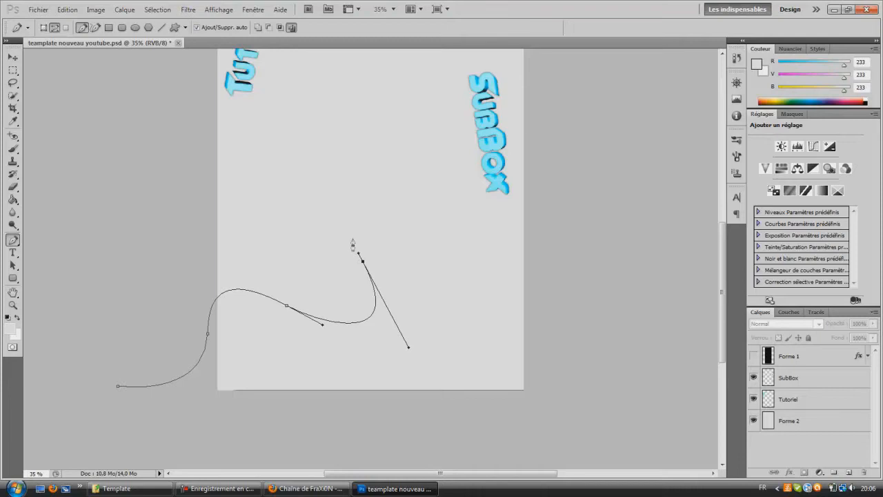
left_click_drag(348, 224, 454, 337)
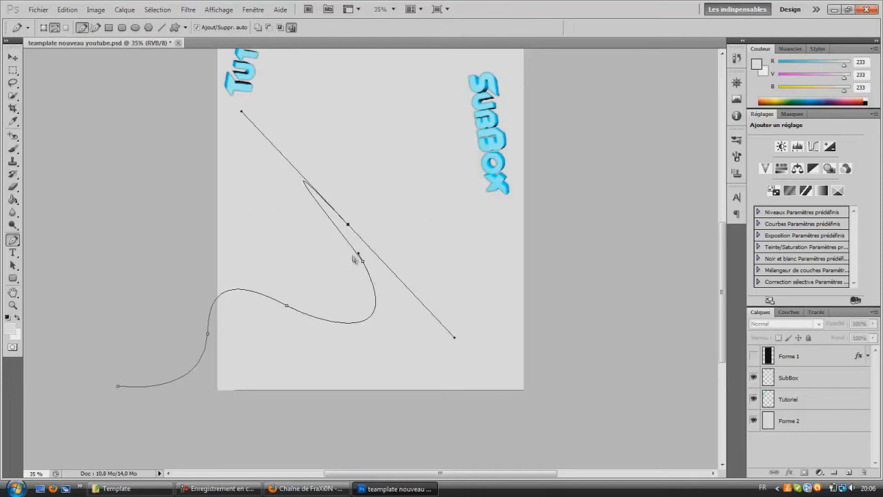
left_click_drag(350, 231, 445, 260)
left_click_drag(359, 257, 362, 255)
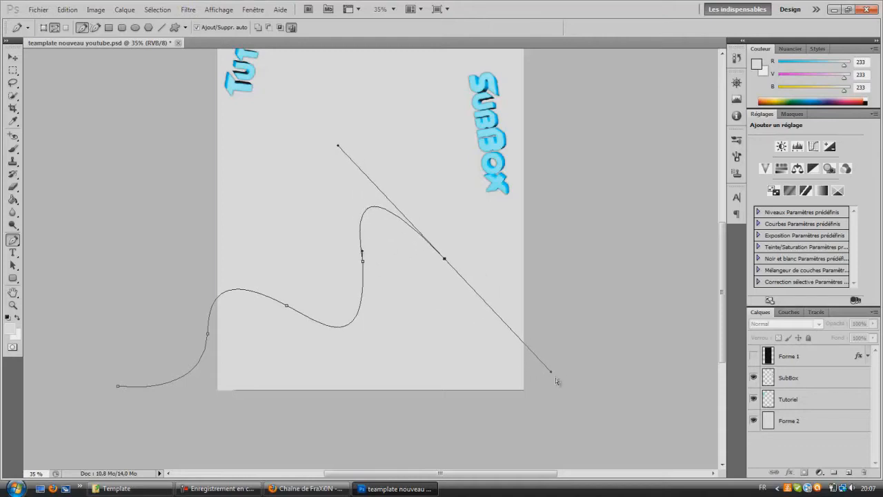
left_click_drag(550, 371, 491, 239)
left_click_drag(475, 282, 488, 264)
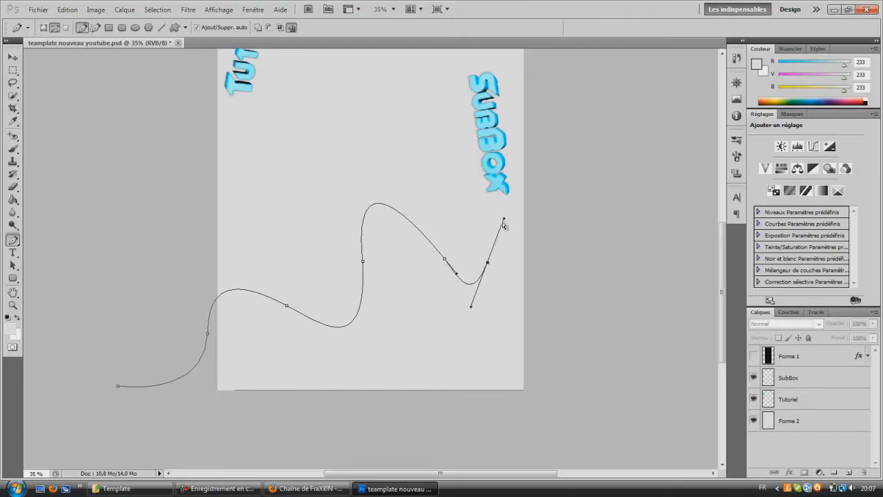
left_click_drag(504, 221, 447, 285)
left_click_drag(423, 311, 496, 311)
left_click_drag(447, 281, 479, 318)
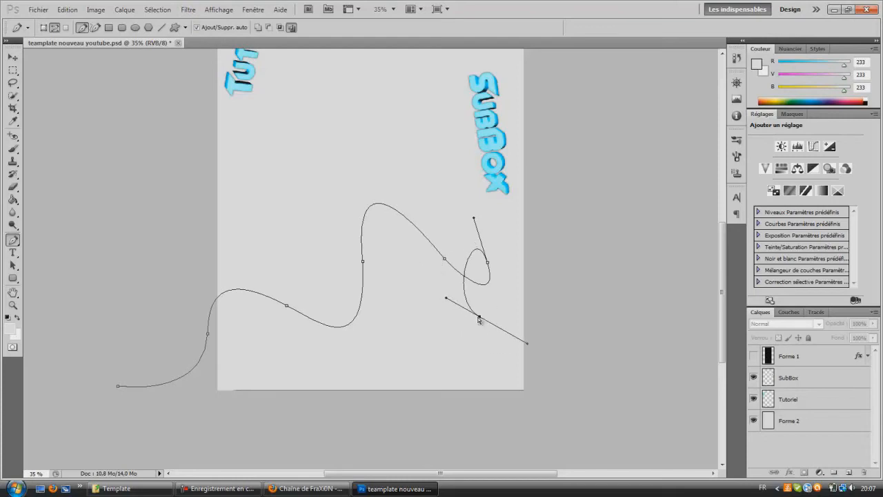
left_click_drag(528, 347, 550, 311)
left_click_drag(480, 318, 473, 304)
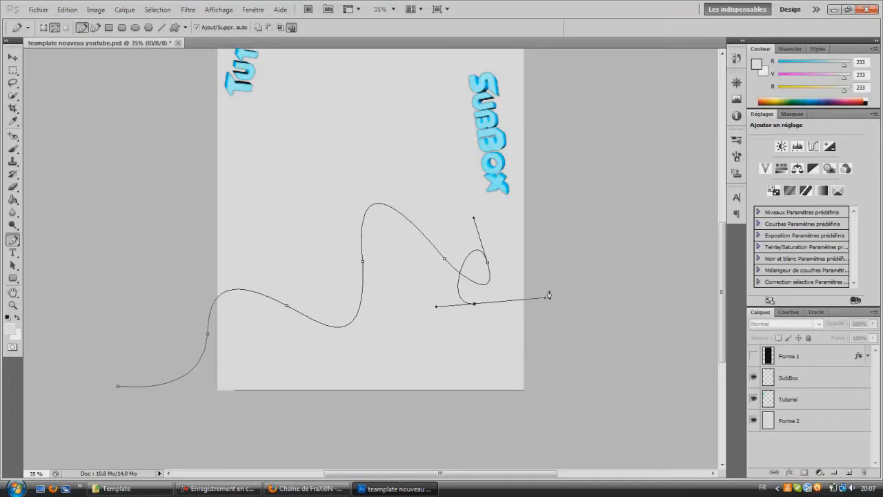
left_click(611, 288)
left_click_drag(614, 291, 616, 296)
right_click(397, 320)
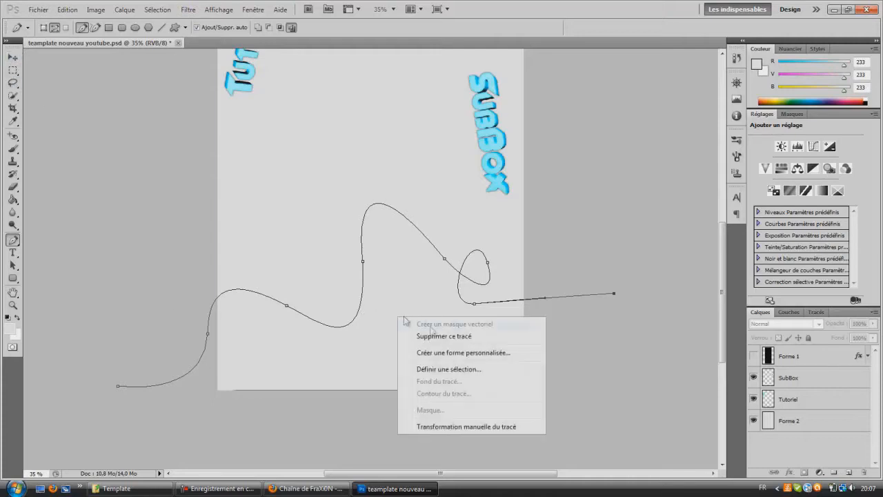
left_click(441, 335)
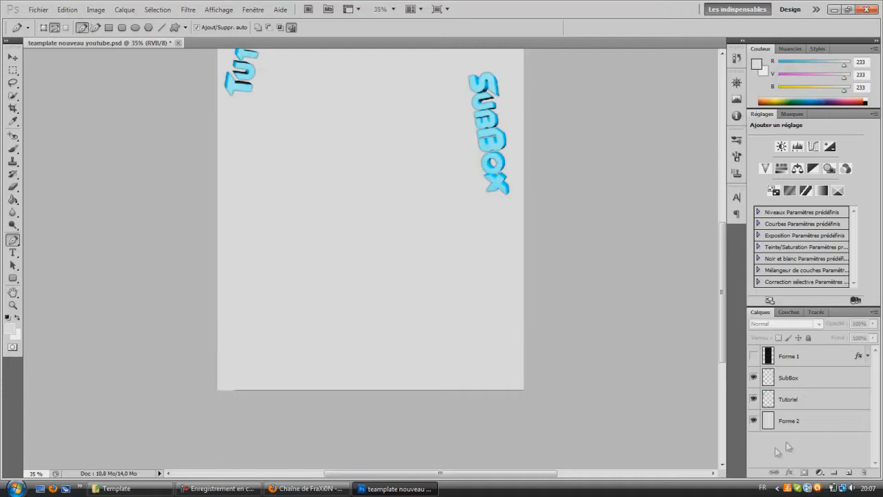
Add a new layer and move it between Forme 1 and SubBox.
left_click(848, 474)
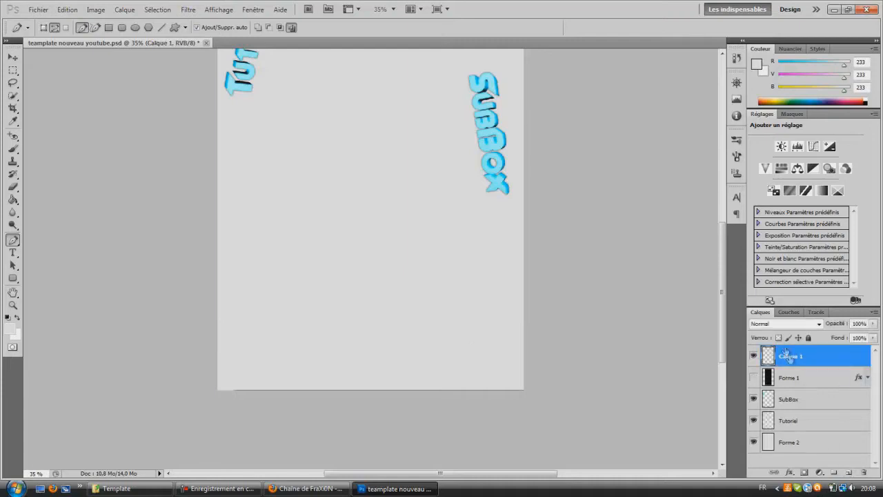
left_click_drag(785, 355, 788, 392)
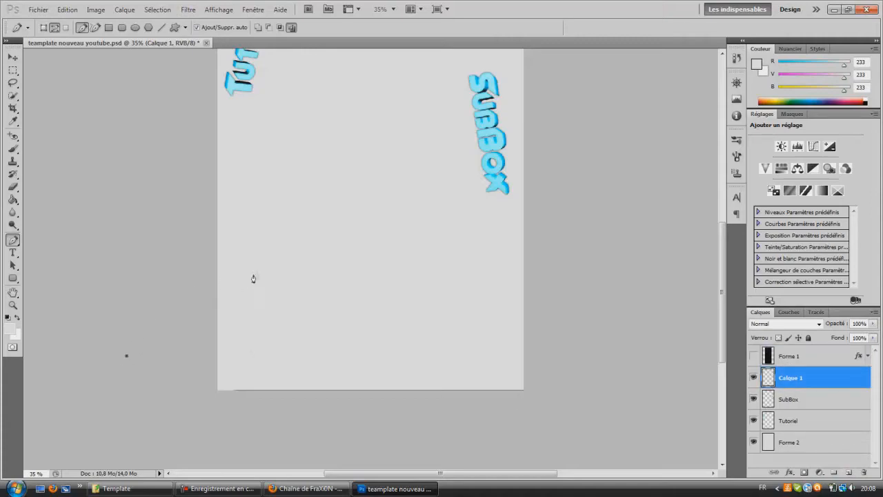
Draw the start of a curved Pen path from outside the canvas, through its left edge, into a first arch.
left_click_drag(218, 308, 176, 262)
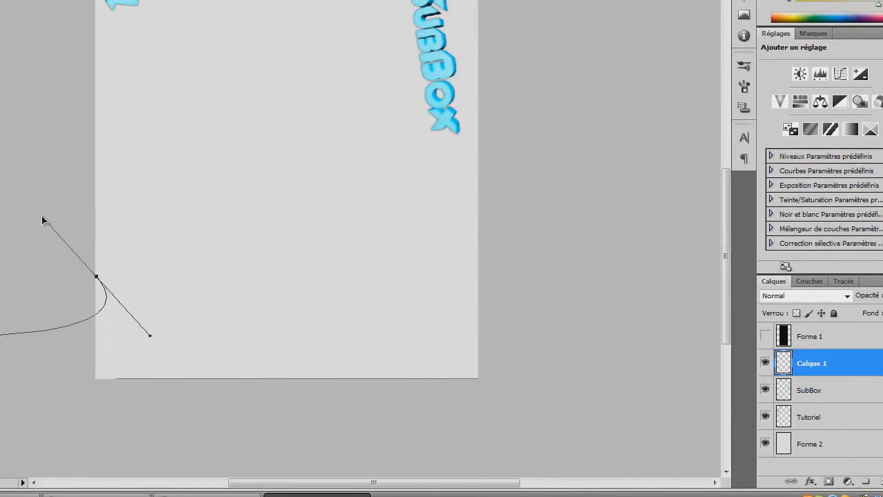
left_click_drag(43, 219, 224, 364)
left_click_drag(91, 224, 304, 291)
left_click_drag(439, 436, 334, 325)
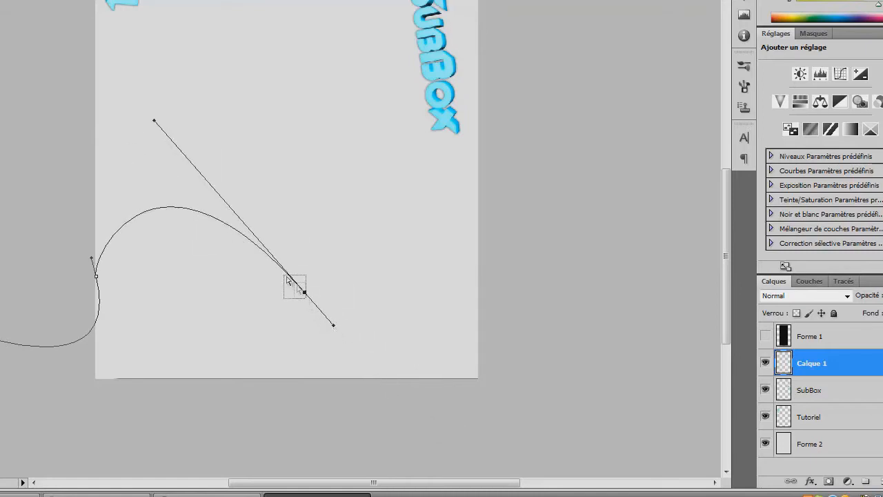
Move the first arch's end anchor closer to the canvas's left edge and shorten its direction handles, undoing unwanted path edits.
left_click_drag(304, 292, 207, 281)
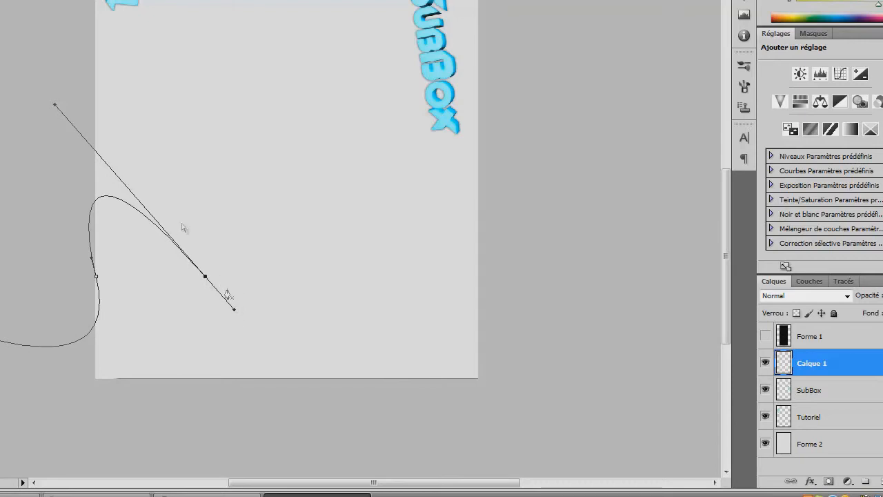
left_click_drag(205, 277, 217, 302)
left_click_drag(65, 128, 134, 213)
left_click_drag(215, 299, 166, 207)
key("ctrl+z")
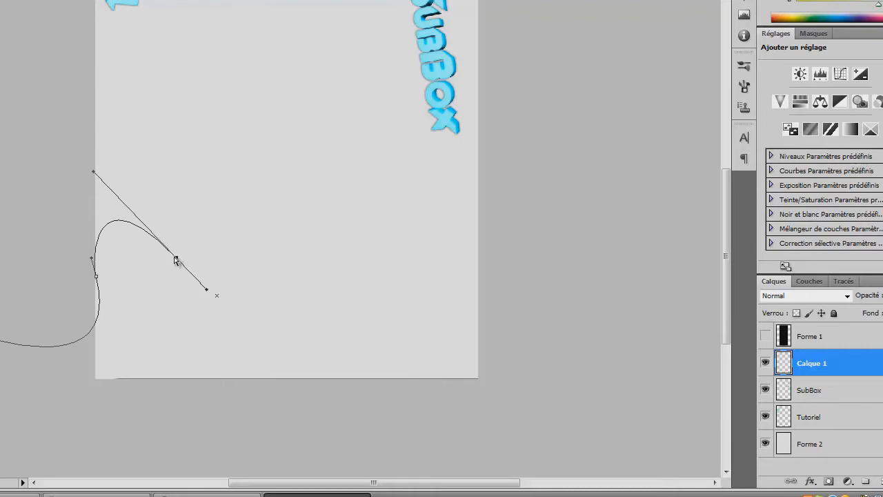
key("ctrl+z")
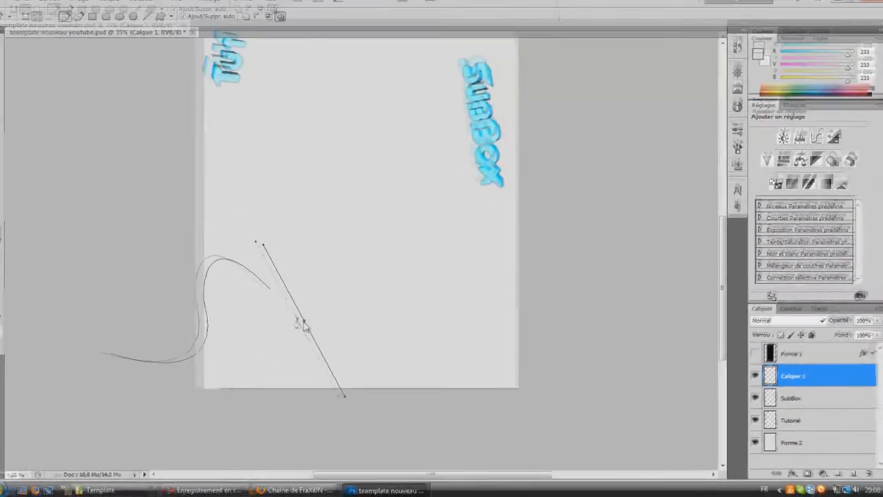
right_click(217, 297)
left_click(365, 335)
left_click_drag(283, 298, 307, 318)
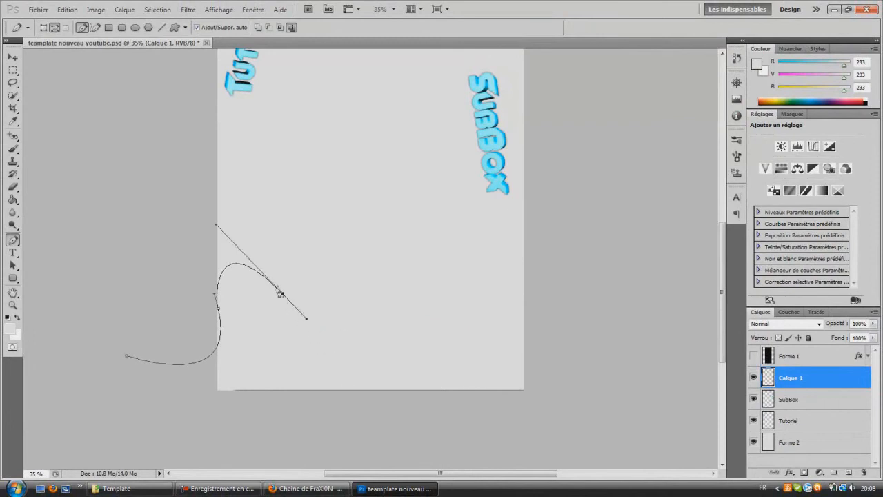
Continue the path with a valley and a taller second arch near the middle of the canvas, shortening the end handle.
left_click_drag(324, 332, 327, 225)
left_click_drag(324, 335, 335, 263)
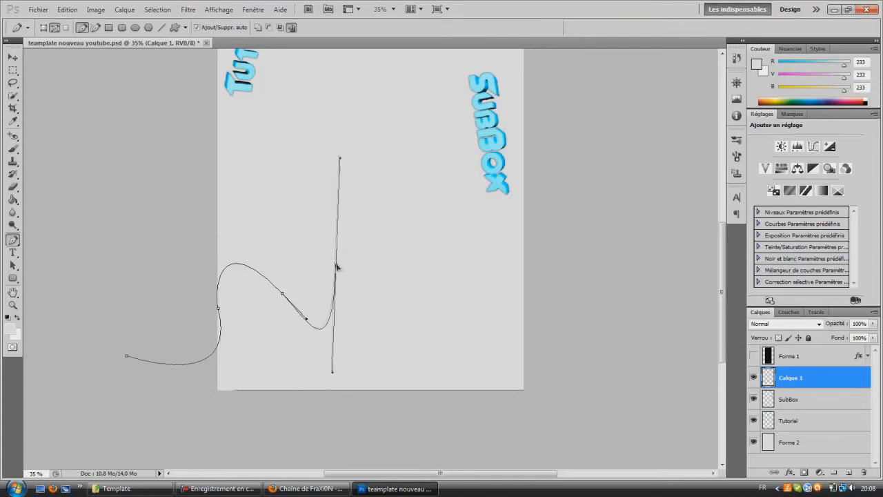
left_click_drag(339, 160, 333, 237)
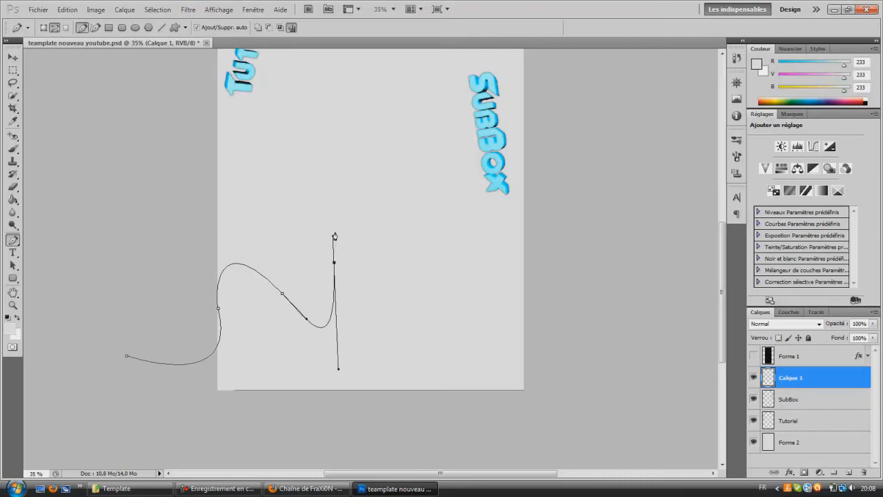
left_click_drag(334, 235, 382, 305)
left_click_drag(334, 235, 386, 260)
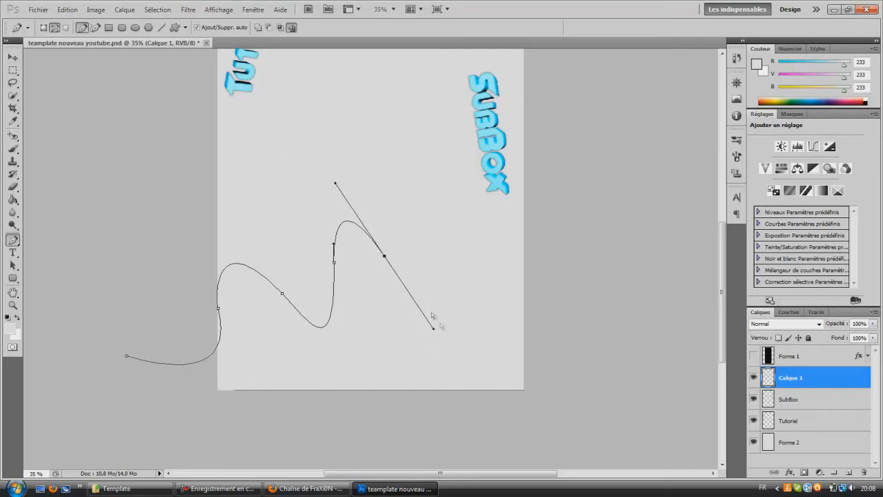
left_click_drag(436, 333, 404, 288)
Add a small loop after the second arch and extend the path beyond the canvas's right edge.
left_click_drag(396, 275, 411, 247)
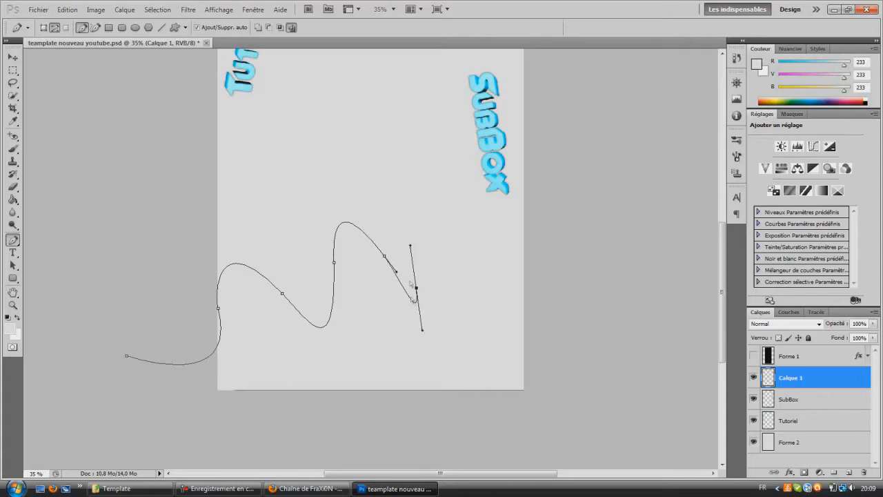
left_click_drag(418, 290, 389, 288)
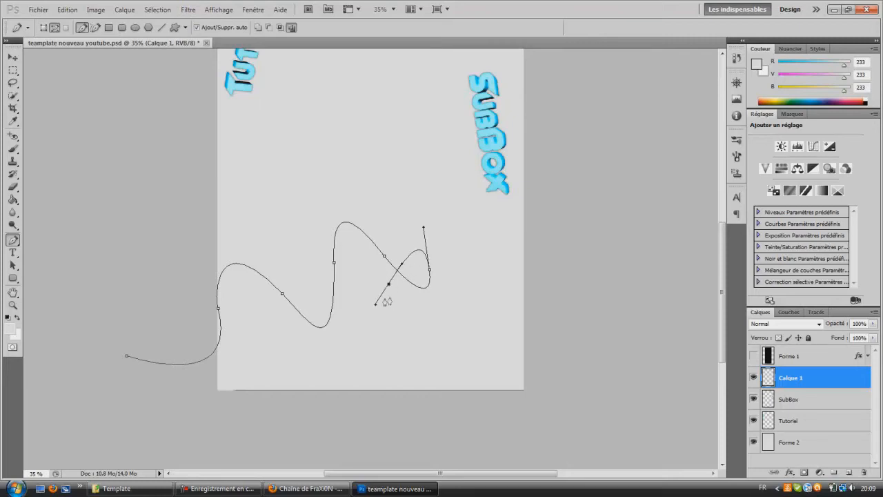
left_click_drag(376, 307, 449, 346)
left_click_drag(386, 292, 487, 284)
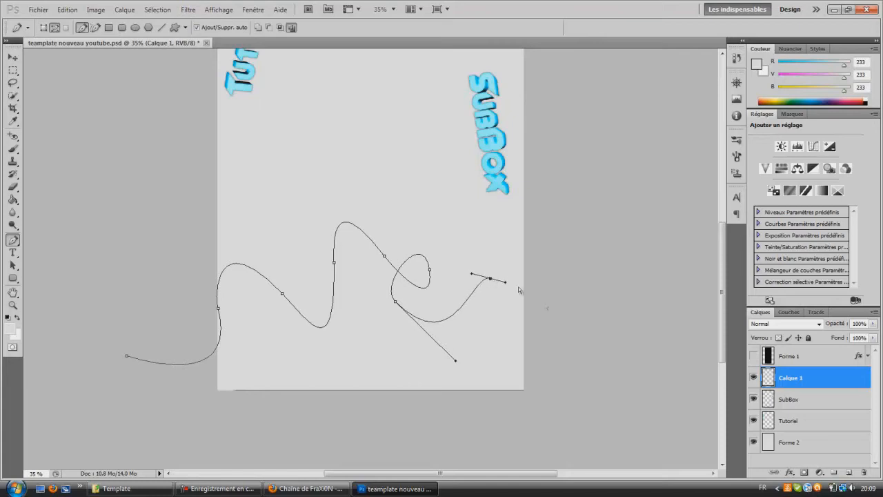
left_click(561, 300)
Shift the left-edge anchor just outside the canvas and extend the path's other end farther past the right edge.
left_click_drag(220, 310, 210, 306)
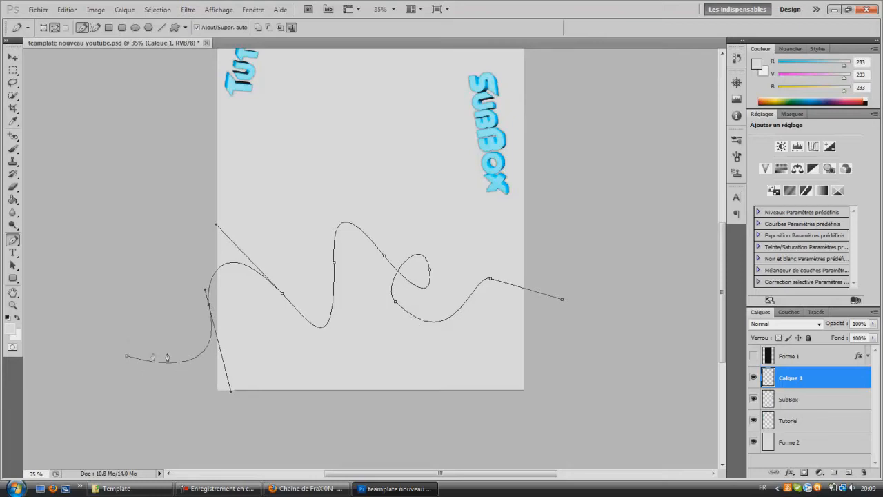
left_click(562, 302)
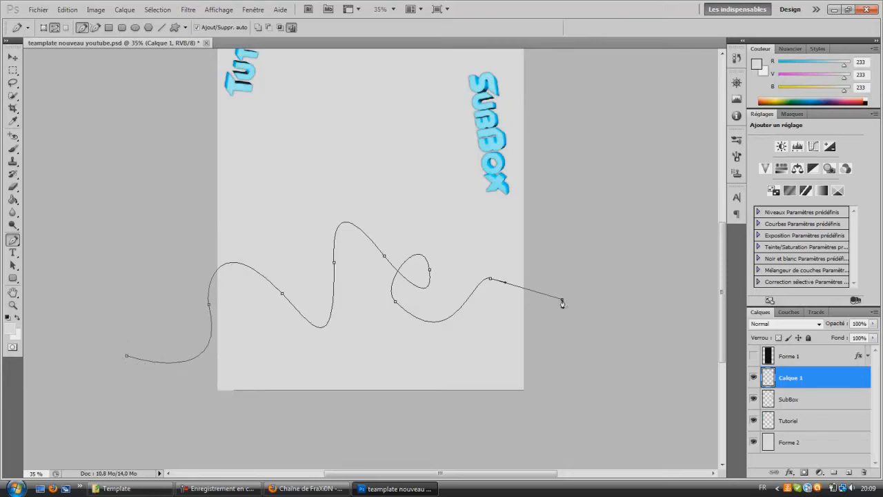
left_click(664, 327)
left_click_drag(490, 278, 492, 281)
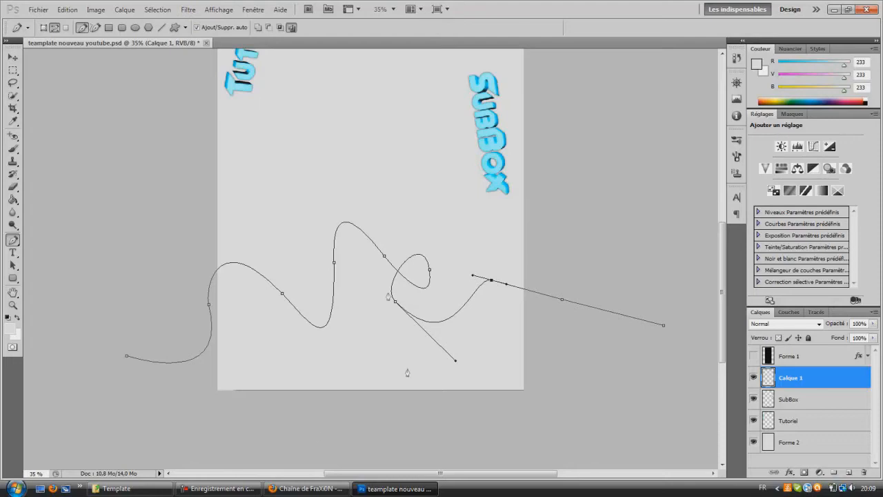
Move the loop and its following anchors toward the canvas's right edge so the loop sits in the right margin.
left_click_drag(431, 273, 491, 257)
left_click_drag(398, 306, 475, 317)
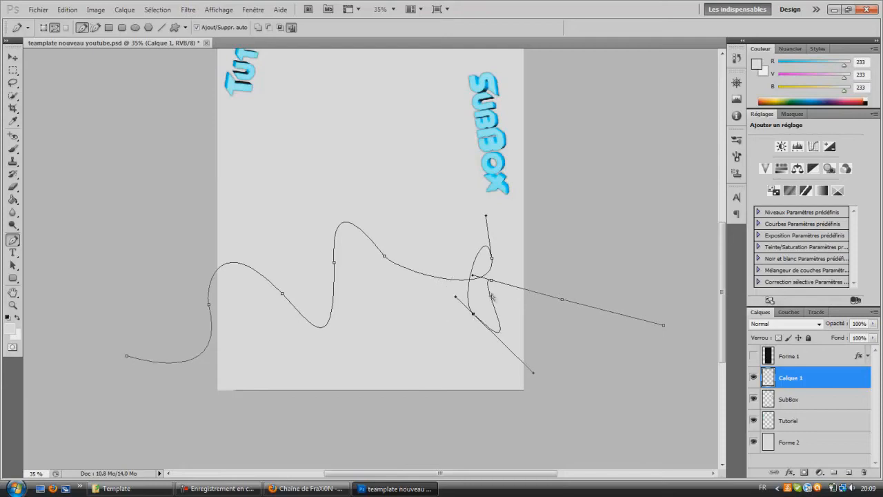
left_click_drag(494, 283, 523, 290)
left_click_drag(492, 258, 513, 256)
left_click_drag(474, 318, 486, 318)
left_click_drag(522, 290, 564, 308)
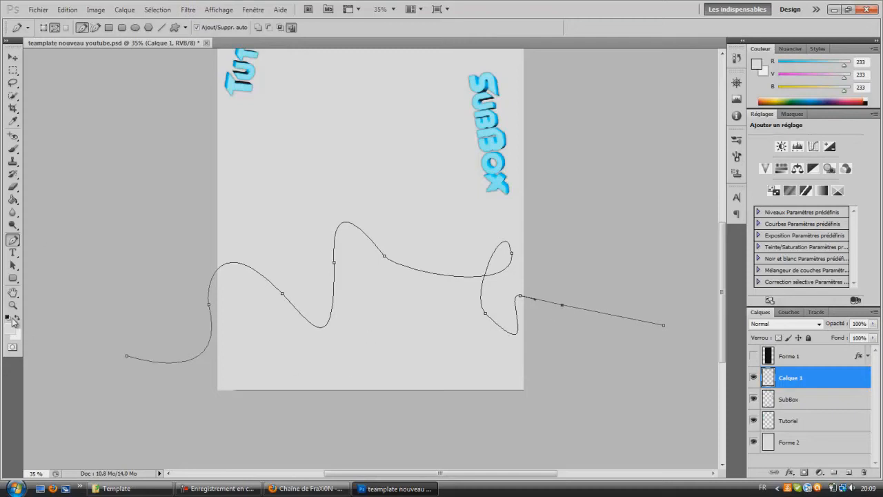
Reset the foreground colour to black and set the Brush tool's size to 10 px.
left_click(7, 318)
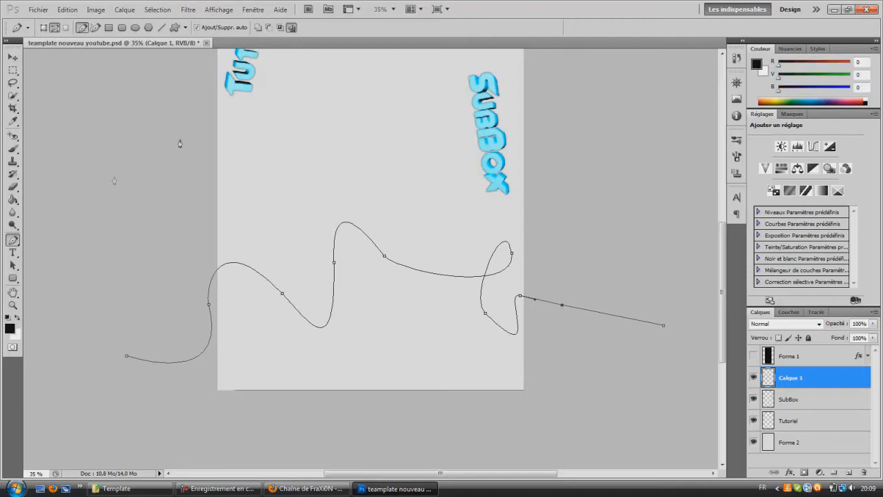
left_click(12, 148)
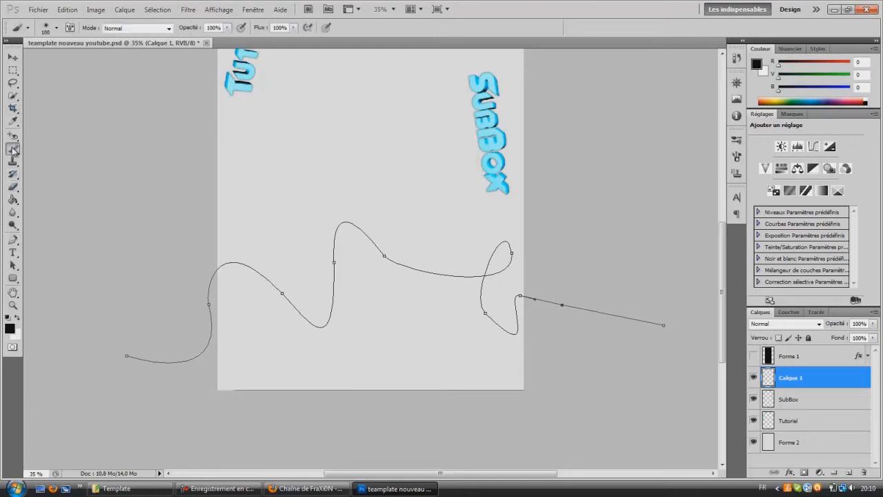
right_click(315, 172)
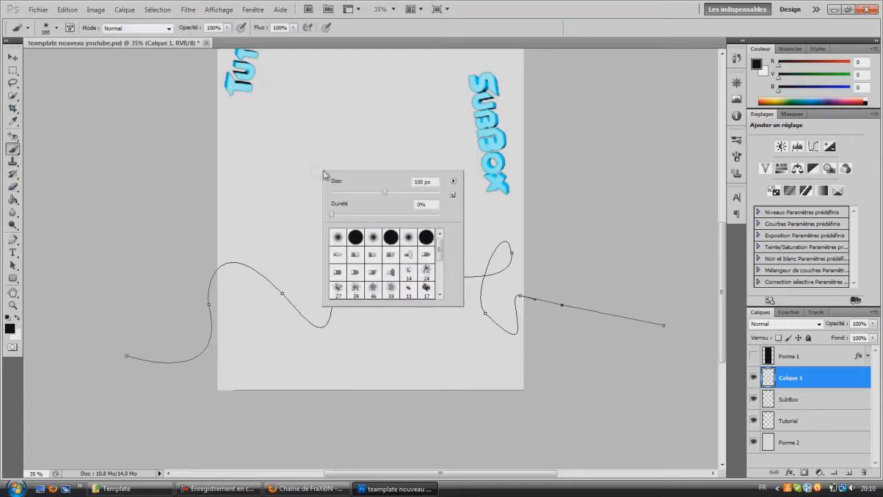
double_click(423, 181)
type("10")
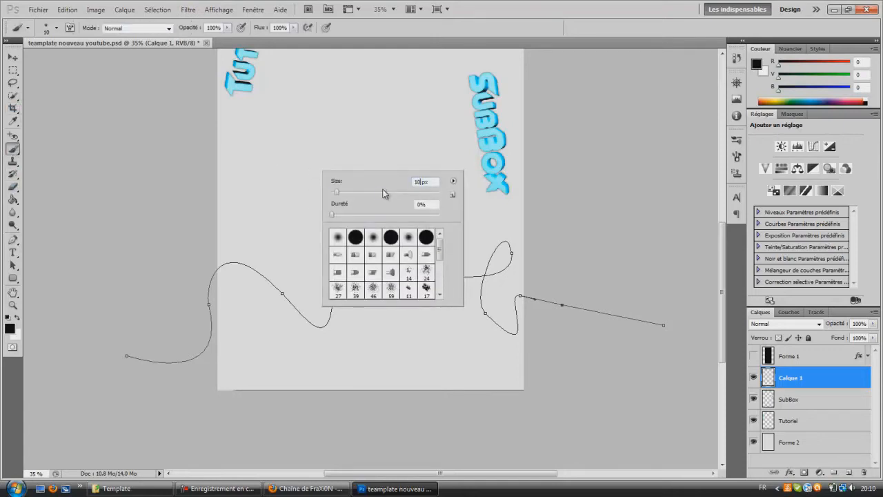
Stroke the path on Calque 1 with the brush (Forme) using Simuler la pression, and deselect the work path.
left_click(13, 240)
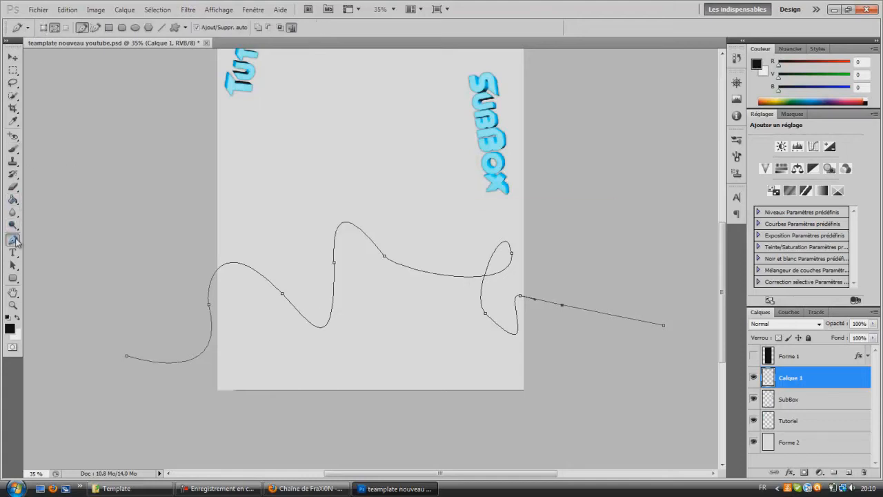
right_click(338, 188)
left_click(399, 258)
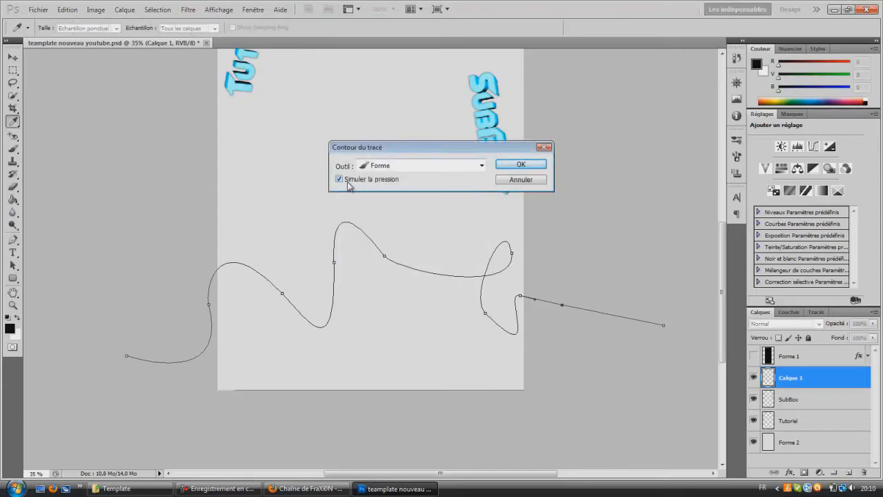
left_click(519, 169)
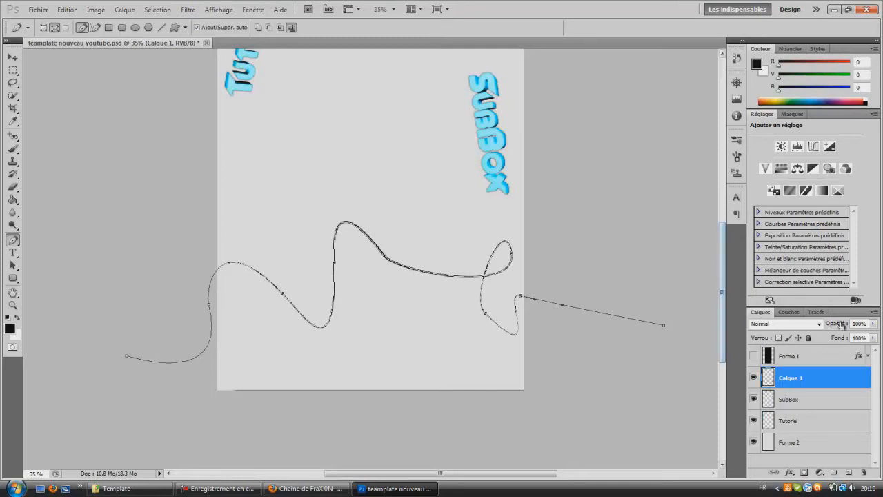
left_click(817, 311)
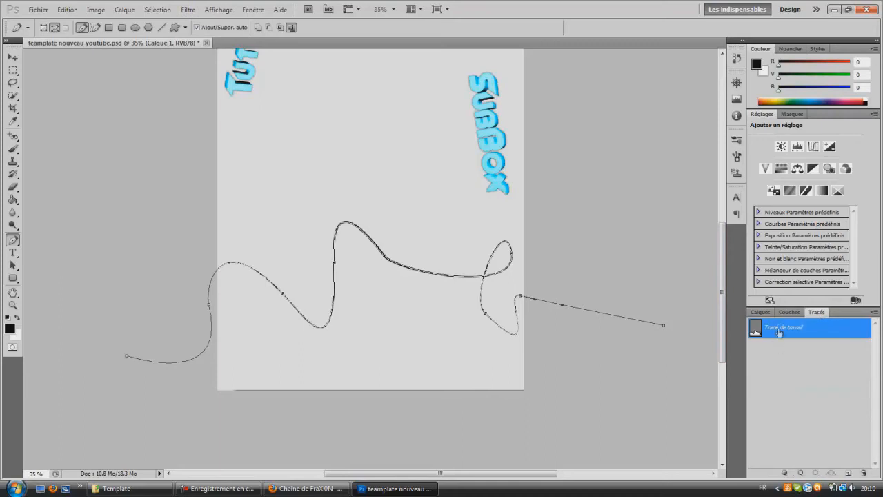
left_click(823, 394)
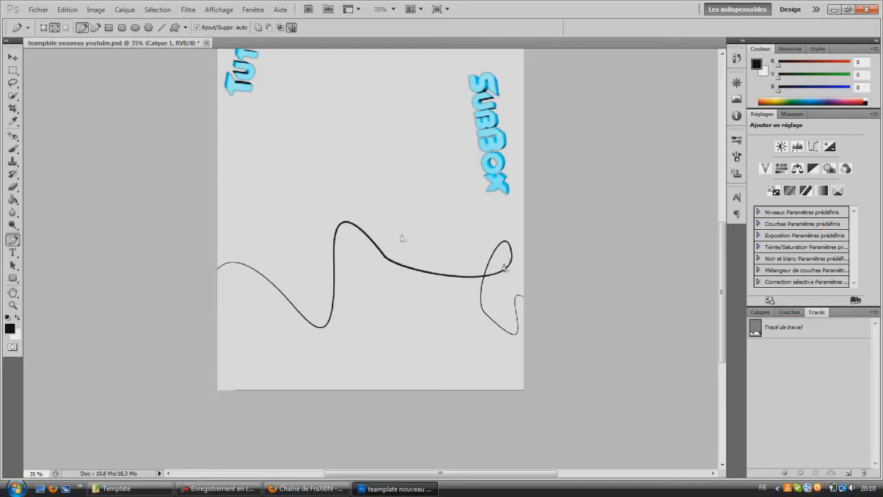
left_click(767, 313)
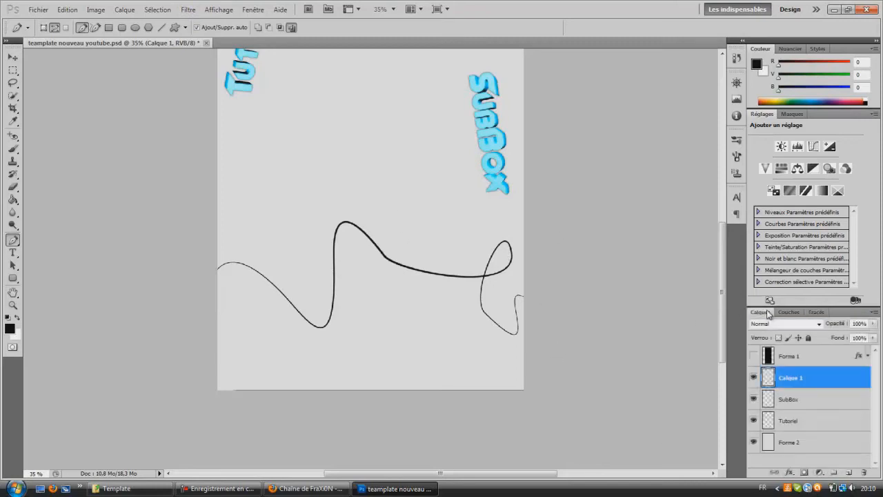
Add a red (ff0000) colour overlay (Incrustation couleur) to Calque 1, keeping the line visible beside the layer style dialog.
double_click(788, 378)
double_click(767, 377)
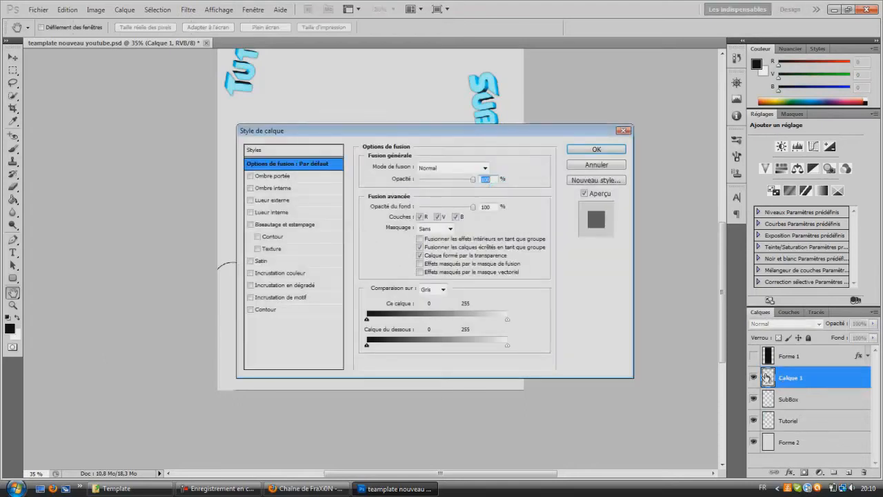
left_click(260, 274)
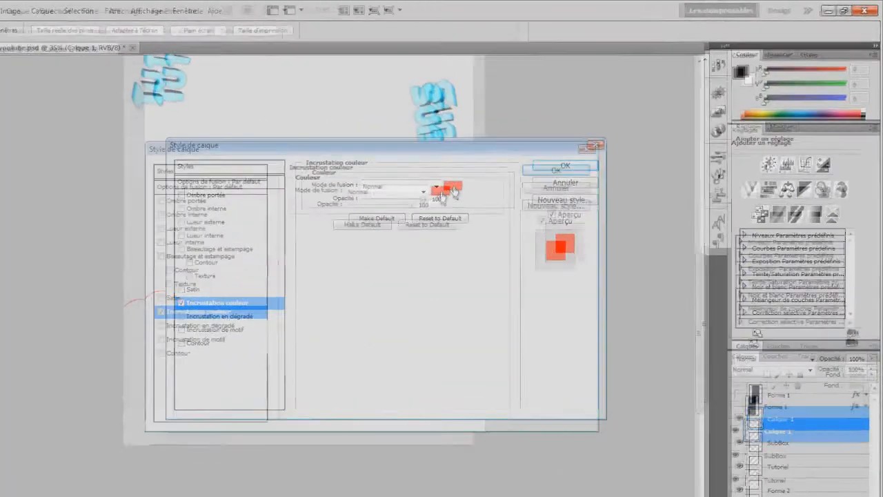
left_click(494, 167)
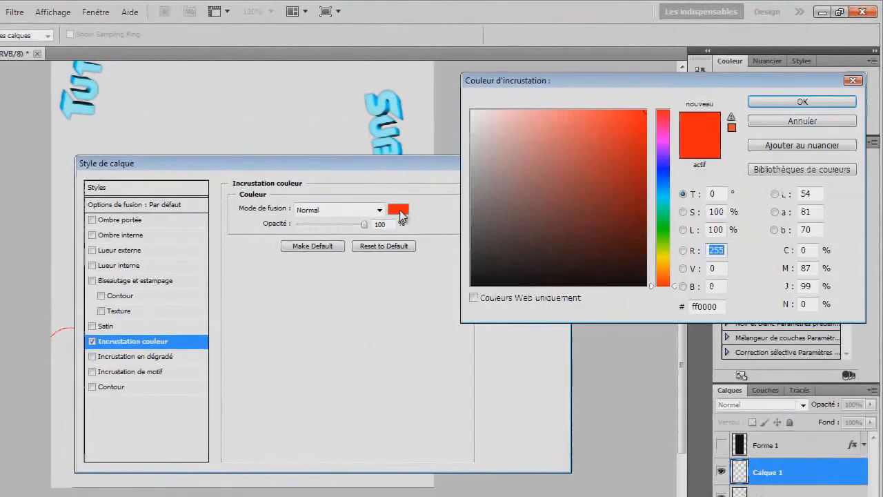
left_click_drag(675, 218, 661, 54)
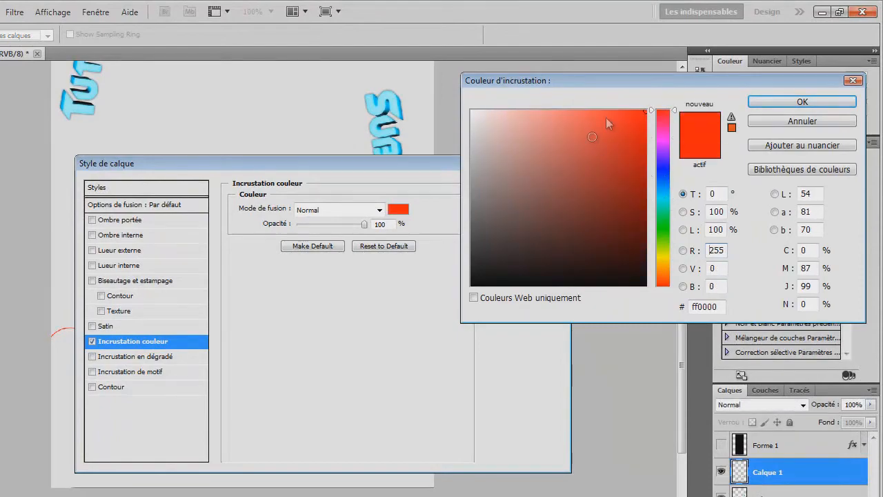
left_click(818, 101)
left_click_drag(525, 166, 757, 172)
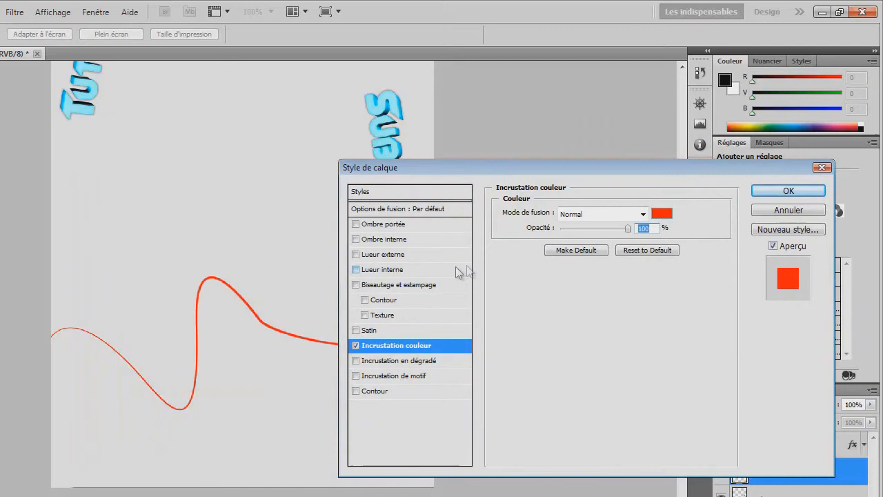
Enable the outer glow (Lueur externe) and inner glow (Lueur interne) on Calque 1, setting the outer glow colour to ff0000.
left_click(369, 255)
left_click(356, 269)
left_click(653, 228)
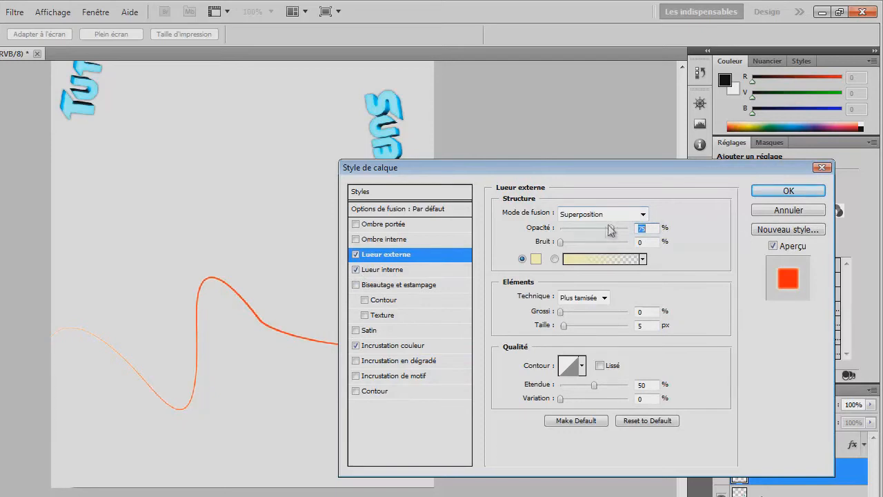
double_click(538, 259)
left_click_drag(660, 268, 675, 329)
left_click_drag(581, 222, 645, 114)
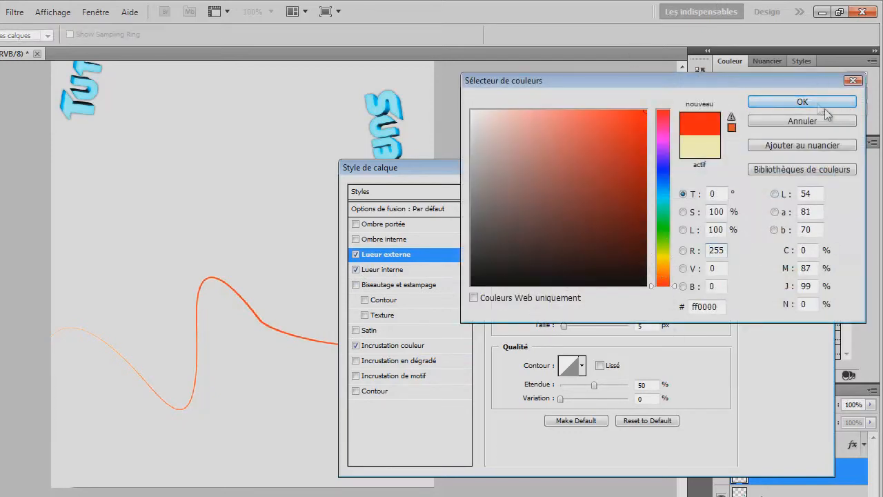
left_click(802, 101)
Set the inner glow (Lueur interne) colour on Calque 1 to ff0000, leave the inner shadow off, and apply the layer style.
left_click(394, 239)
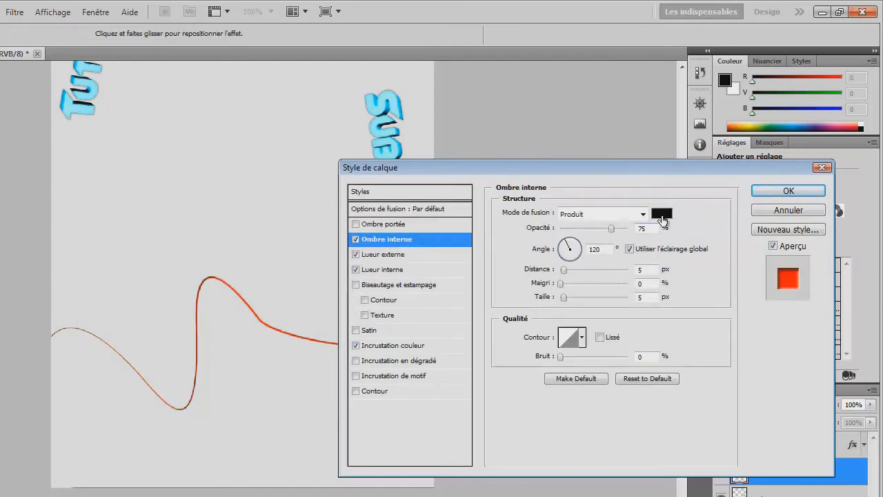
left_click(352, 239)
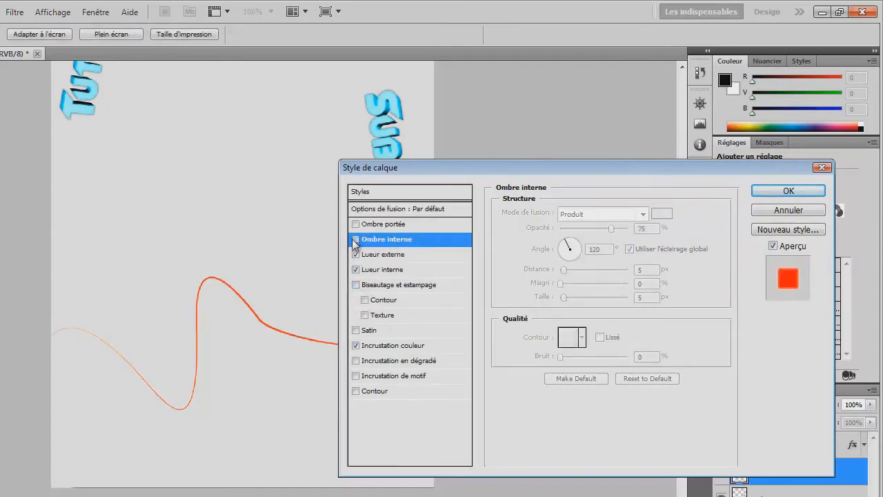
left_click(390, 255)
left_click(390, 269)
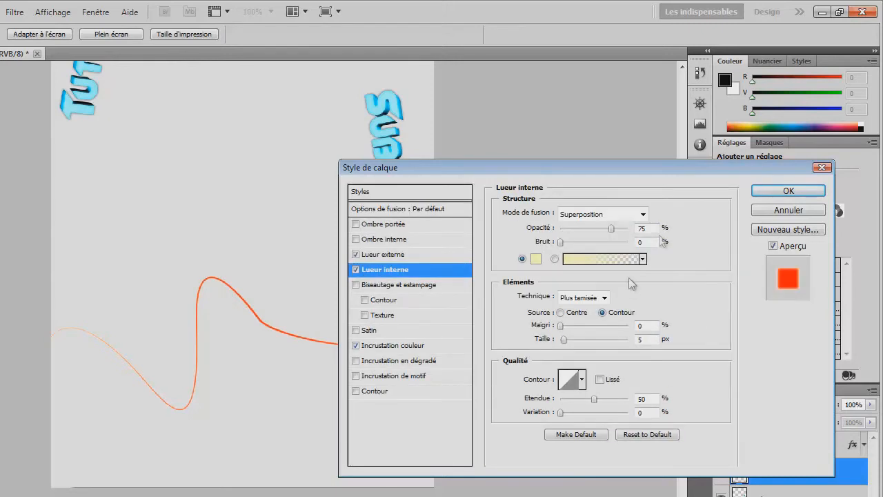
left_click(536, 259)
left_click_drag(545, 235, 647, 54)
left_click_drag(640, 117, 682, 26)
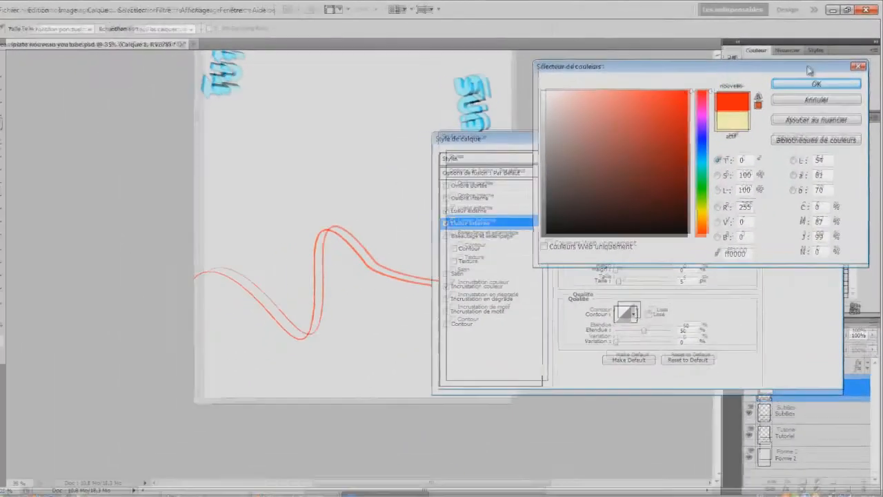
left_click(813, 84)
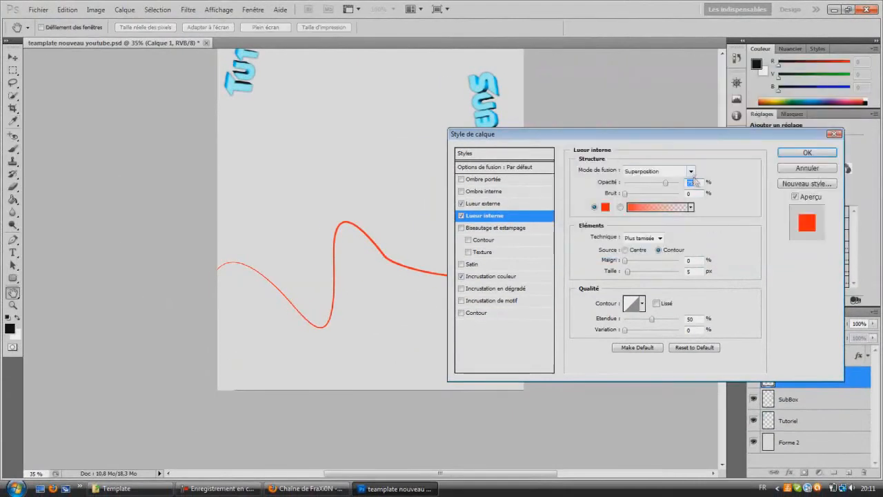
key("Return")
key("p")
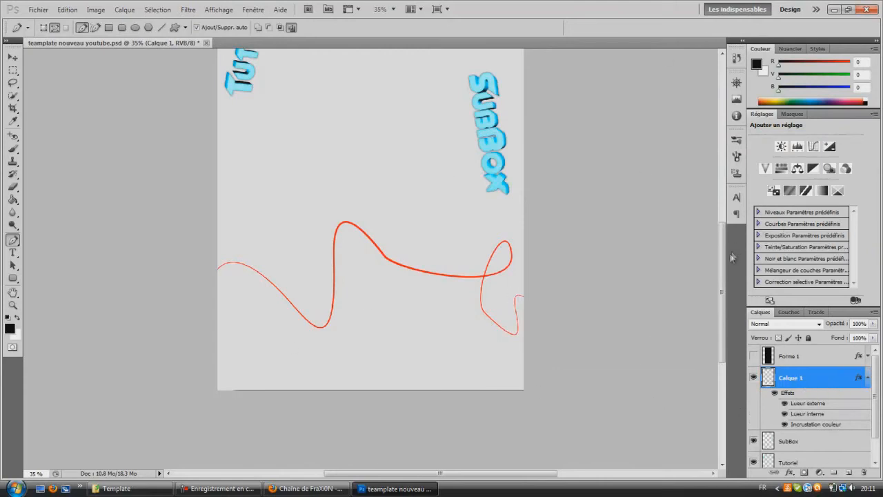
Review the whole background design and compare its layout with the YouTube channel page in Firefox before returning to Photoshop.
scroll(397, 157, "up", 5)
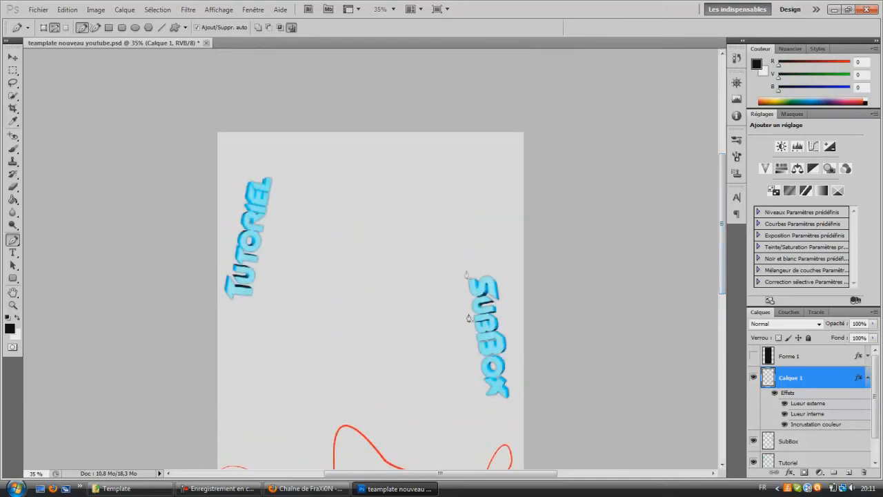
left_click_drag(724, 242, 727, 314)
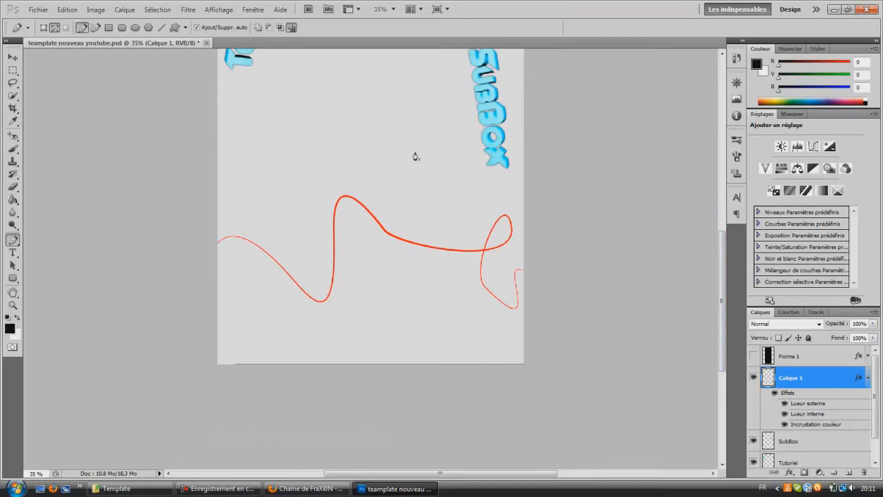
left_click_drag(725, 274, 724, 191)
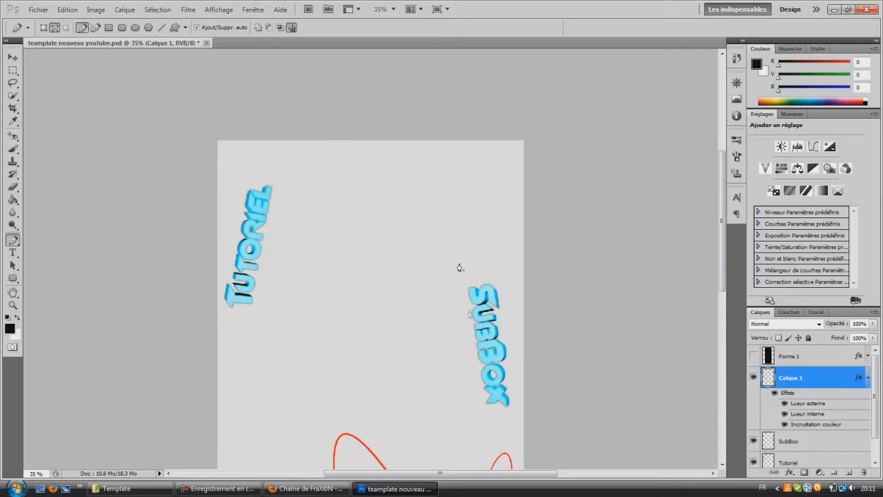
left_click(306, 489)
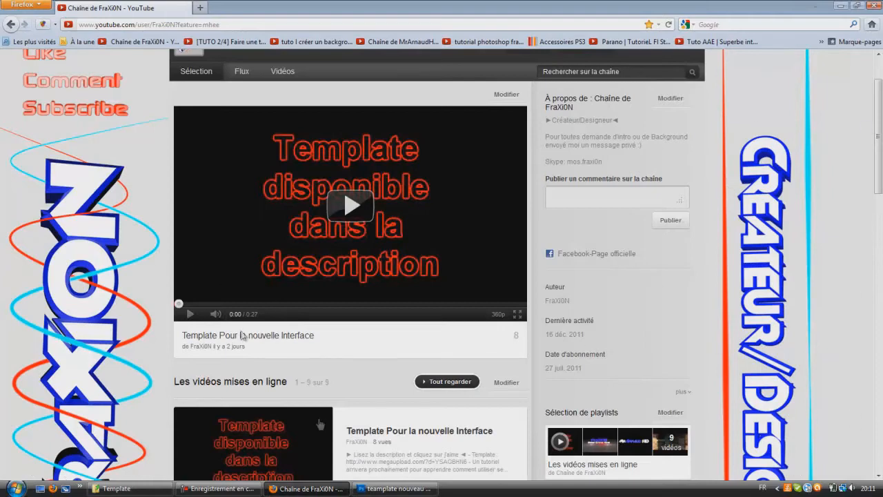
left_click(394, 489)
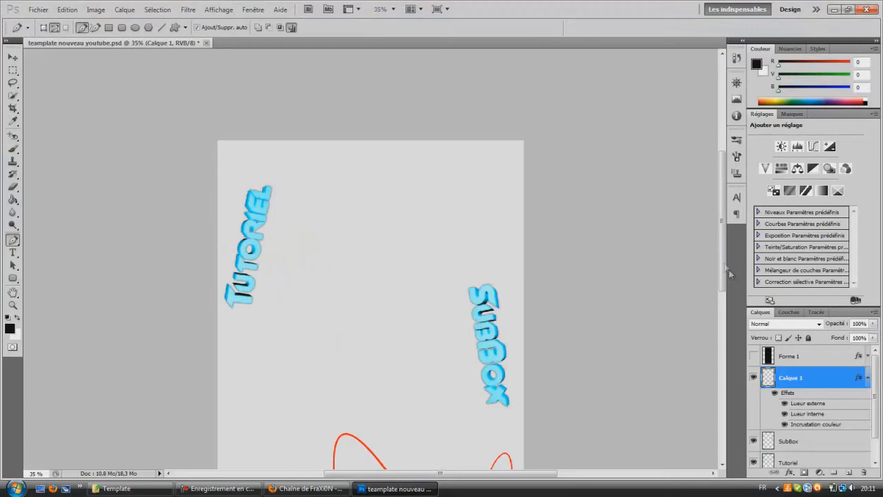
left_click_drag(729, 270, 726, 298)
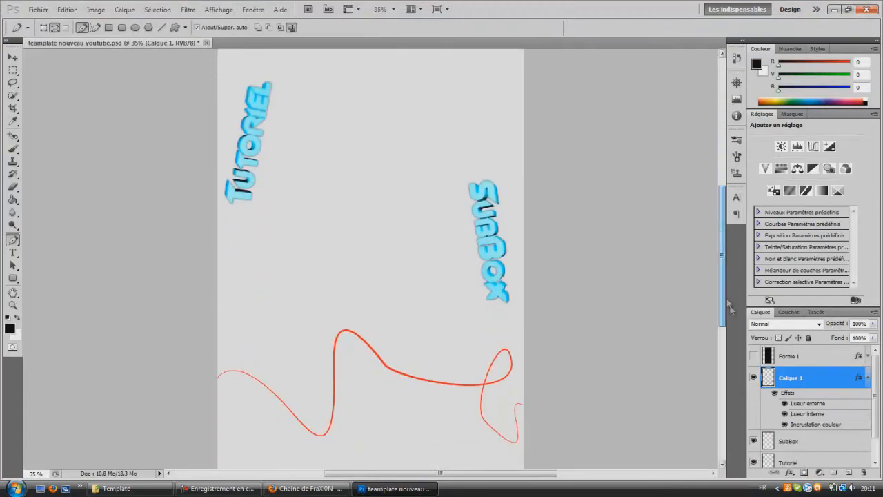
Make the Forme 1 layer visible and check how its central block covers the red line.
left_click(753, 356)
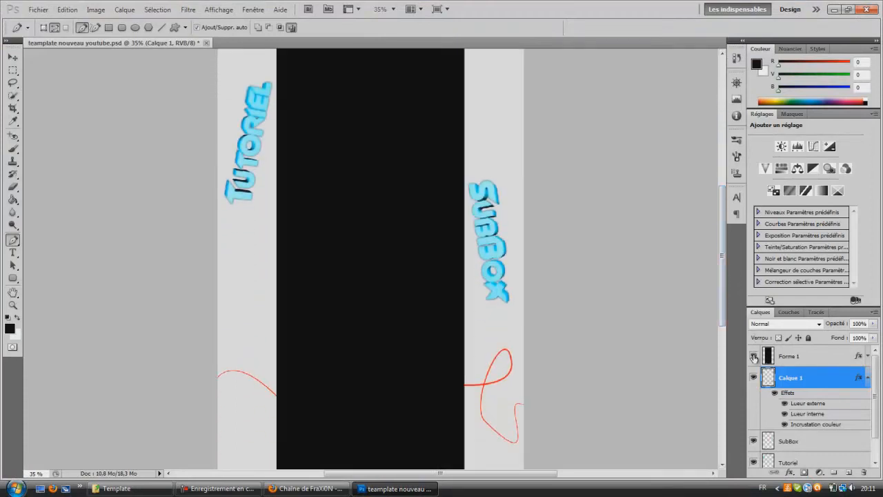
left_click_drag(723, 232, 726, 271)
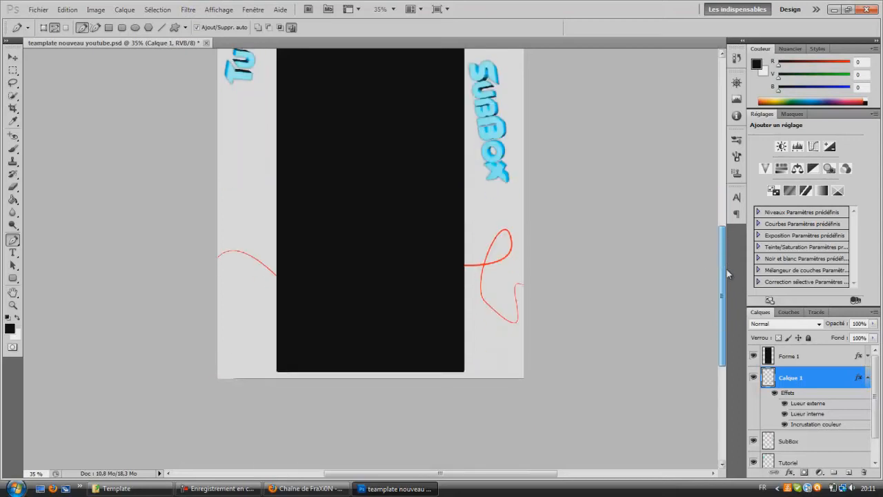
left_click(754, 356)
left_click(753, 355)
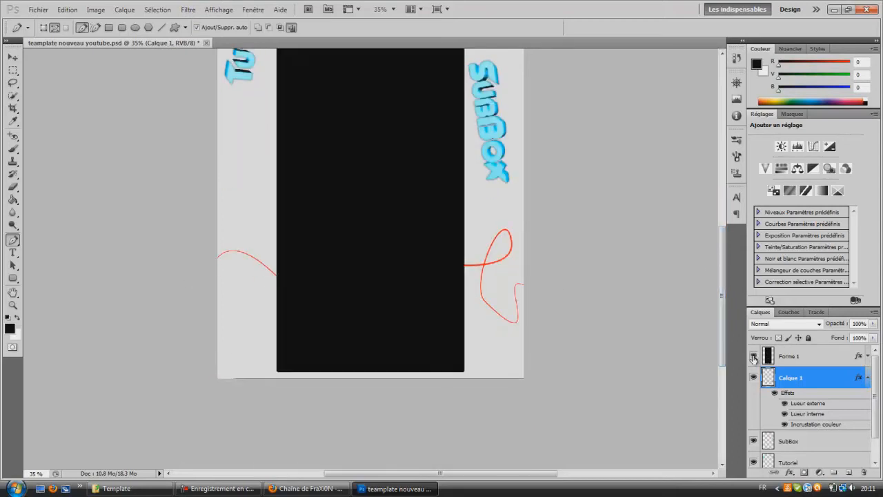
Set the foreground colour to R 233, V 233, B 233 and collapse the effects list of Calque 1.
left_click_drag(725, 276, 723, 191)
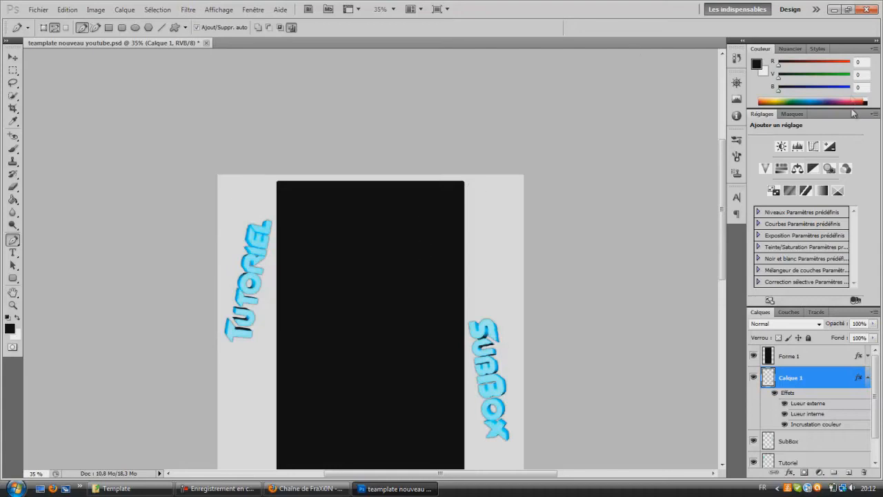
left_click(844, 63)
type("233")
key("Tab")
type("223")
key("BackSpace")
key("BackSpace")
type("33")
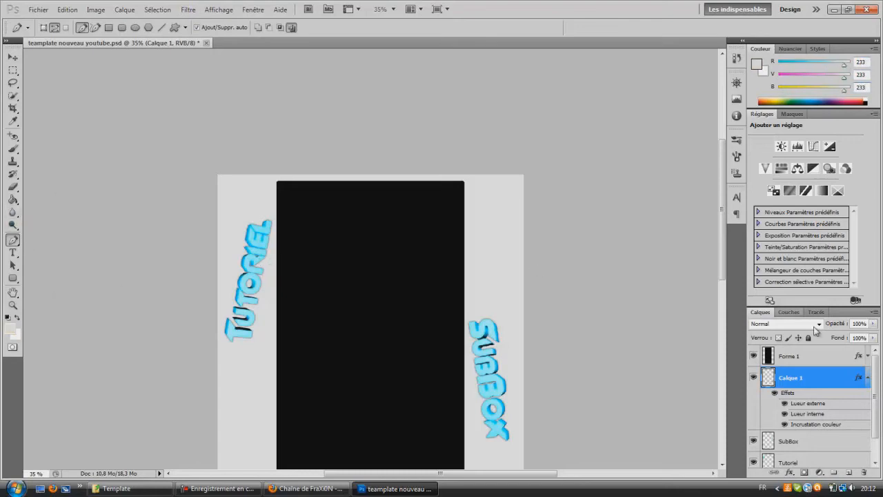
left_click(869, 377)
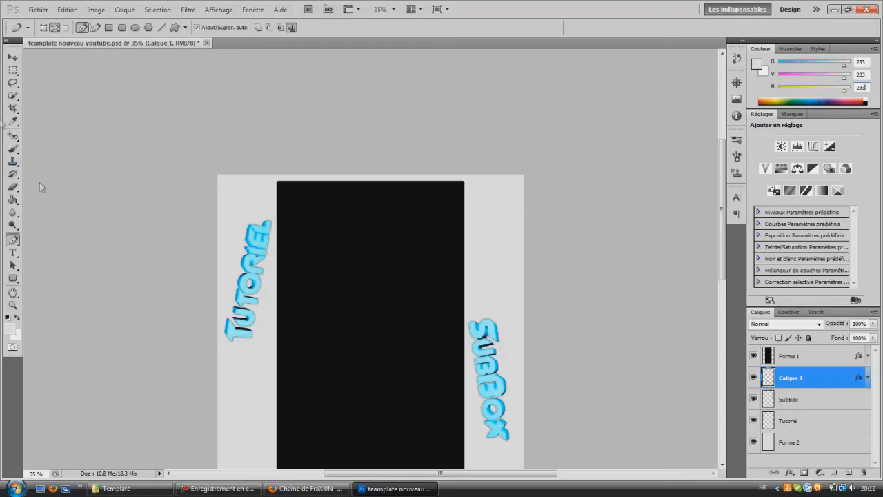
Try a Paint Bucket fill on Calque 1, undo it, and fill on the Forme 1 layer with the grey foreground colour instead.
left_click(12, 199)
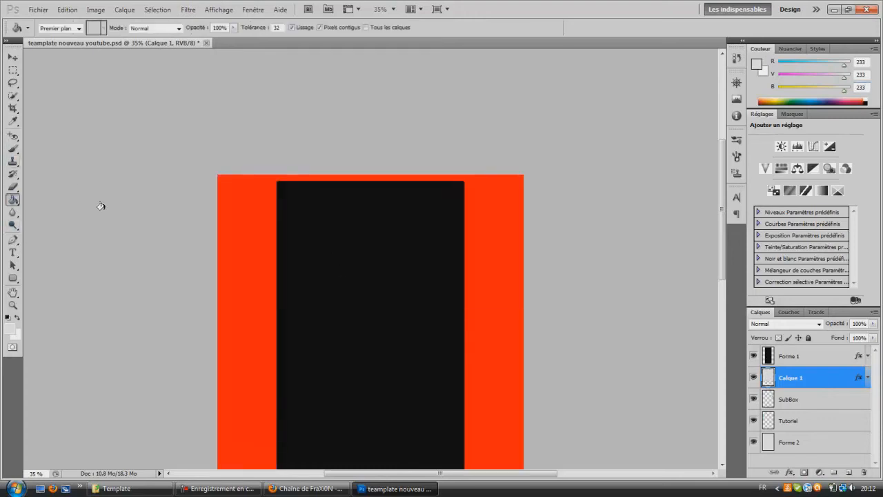
key("ctrl+z")
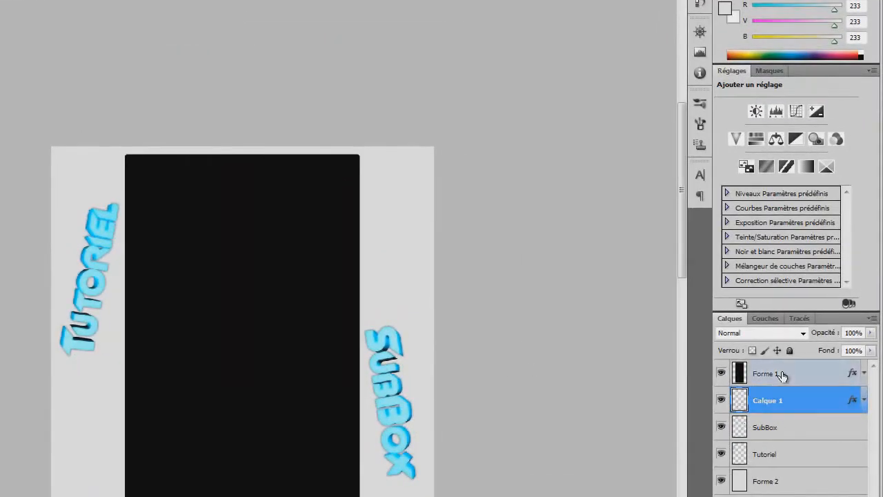
left_click(800, 354)
left_click(179, 214)
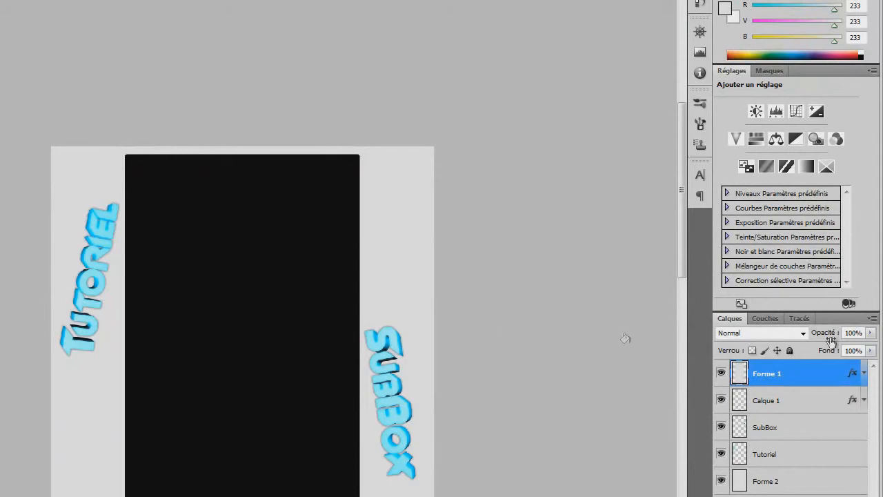
Change the colour overlay (Incrustation couleur) of Forme 1 to R 233, V 233, B 233 and apply the layer style.
left_click(864, 375)
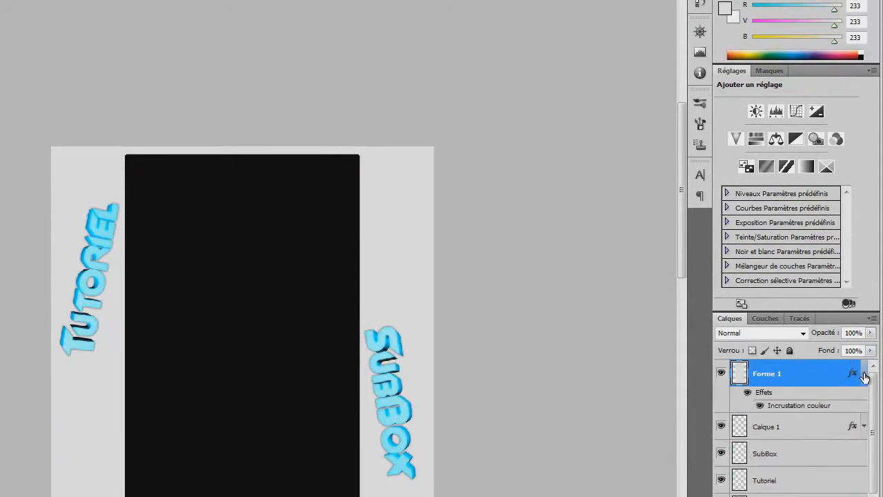
double_click(814, 407)
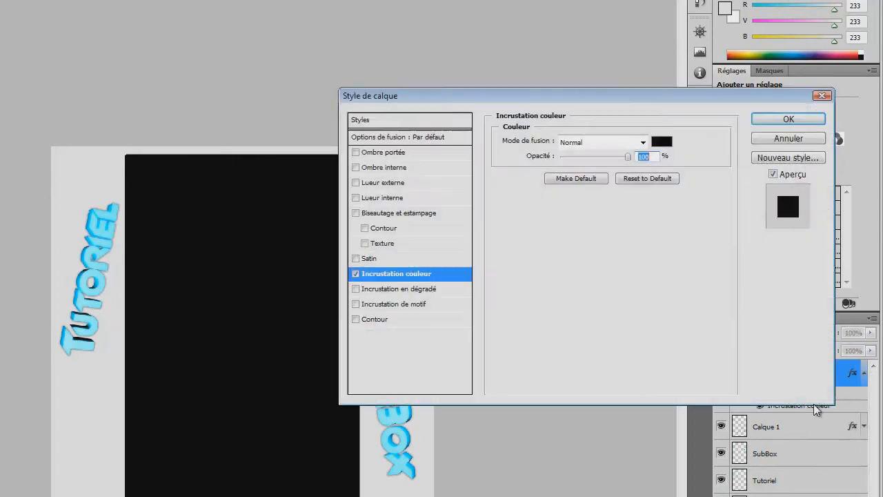
left_click(665, 140)
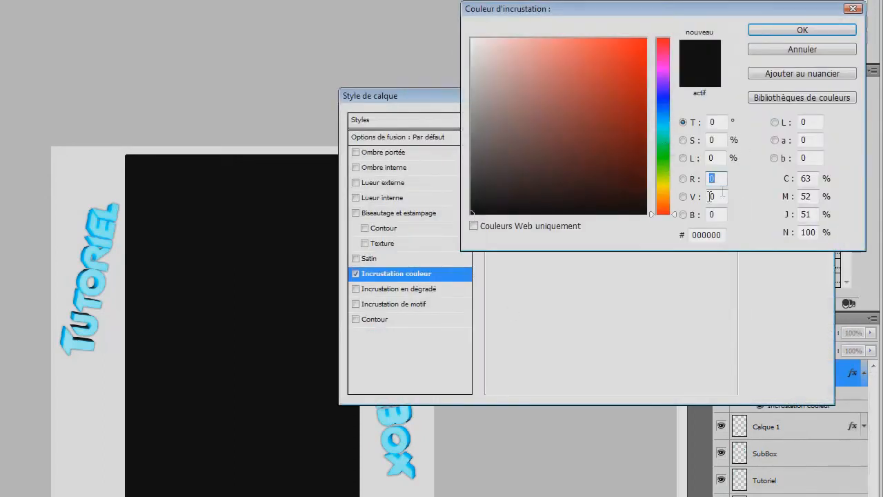
type("233")
key("Tab")
type("233")
key("Tab")
type("223")
key("BackSpace")
key("BackSpace")
type("33")
key("Return")
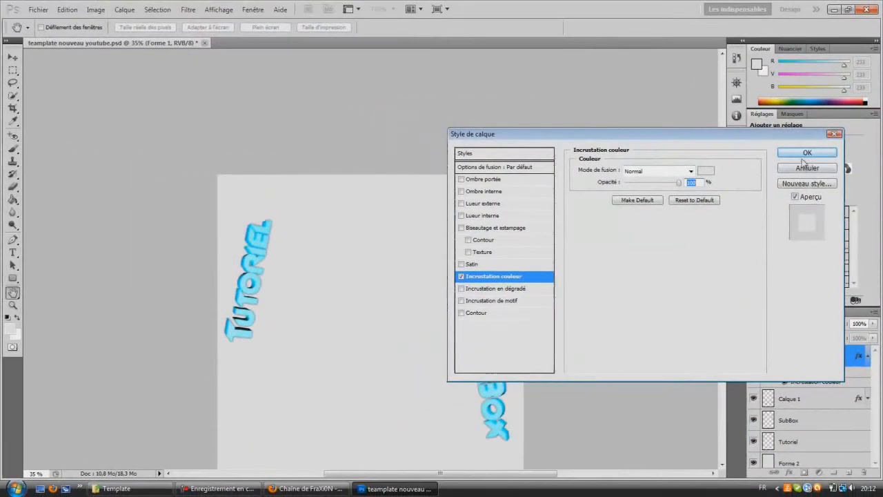
left_click(804, 156)
Export the design for the web as a PNG-24 named Backgrounds-tuto in the background folder.
mouse_move(725, 146)
left_mouse_down()
mouse_move(725, 275)
mouse_move(720, 161)
mouse_move(714, 221)
mouse_move(709, 159)
mouse_move(727, 220)
mouse_move(723, 147)
left_mouse_up()
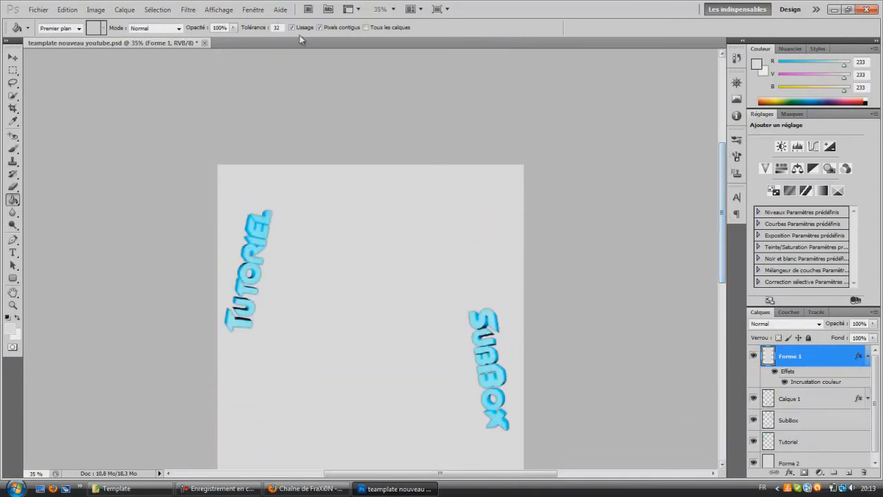
left_click(38, 11)
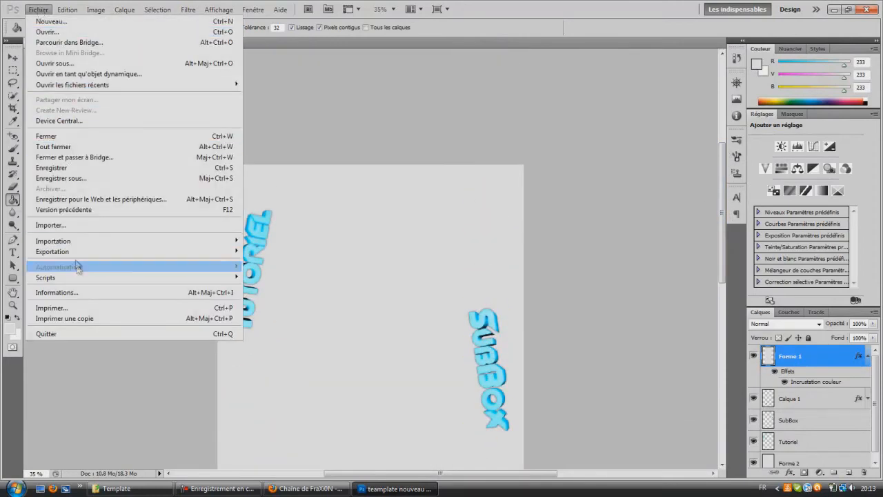
left_click(72, 200)
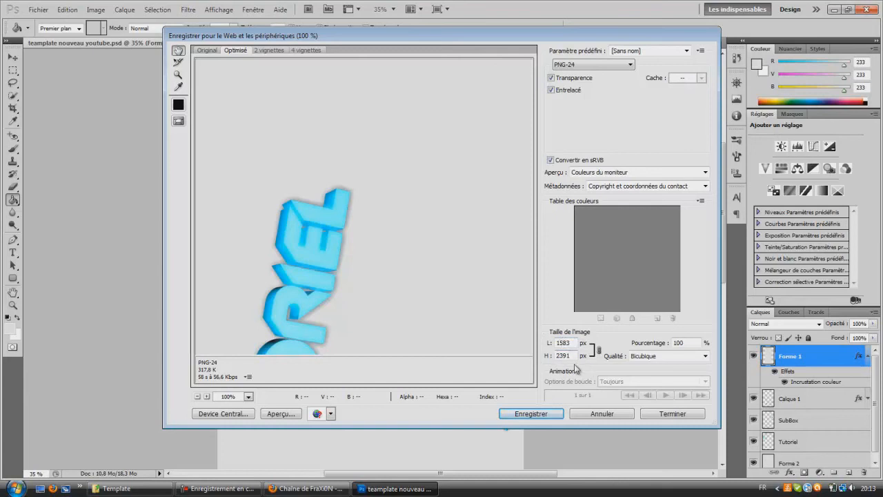
left_click(533, 415)
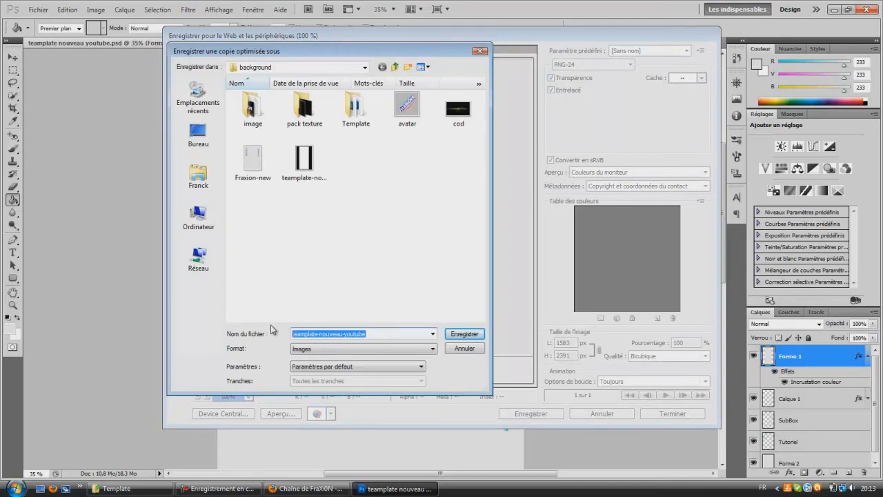
type("bag")
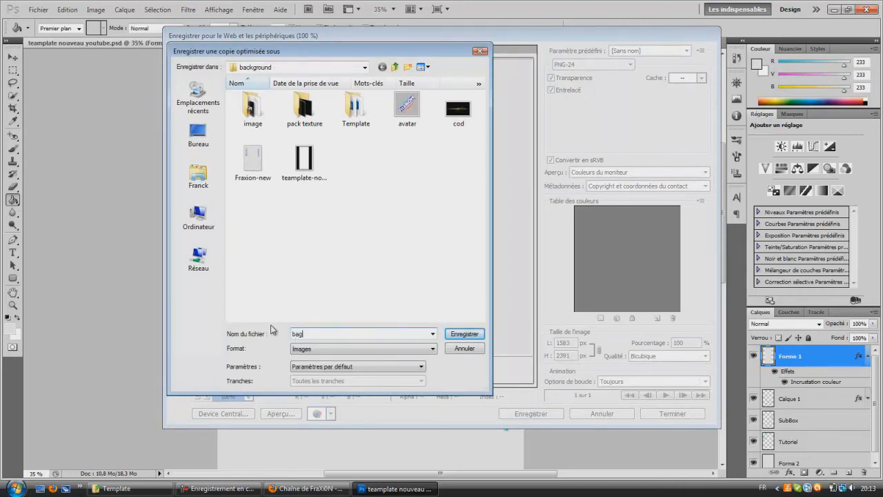
key("BackSpace")
type("ck")
key("Down")
key("Return")
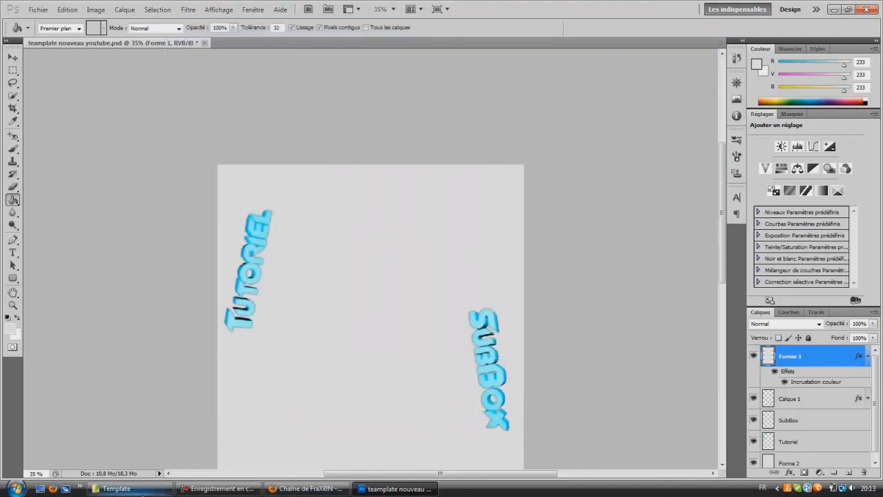
Switch to the file explorer, preview the exported Backgrounds-tuto image from the background folder, and close the preview.
left_click(117, 488)
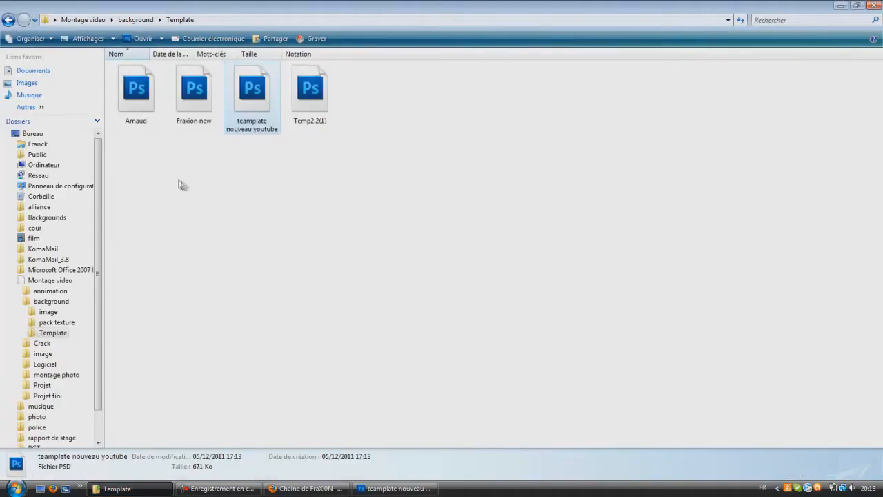
left_click(8, 21)
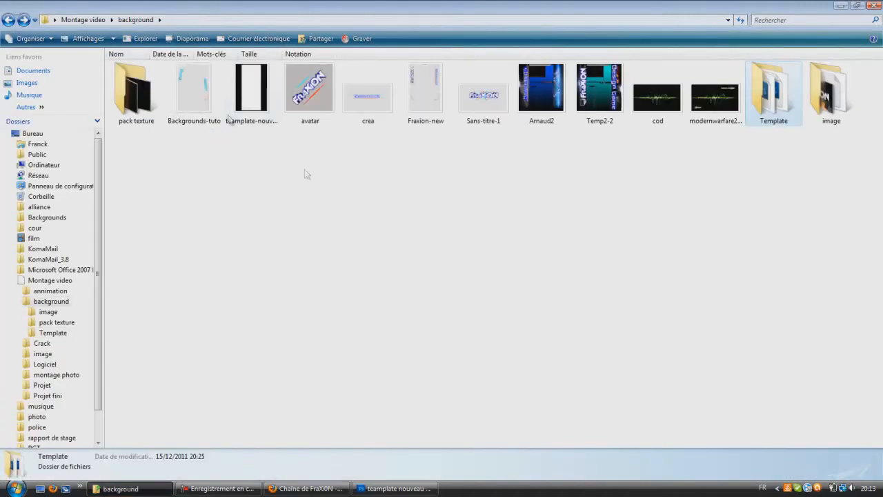
double_click(195, 93)
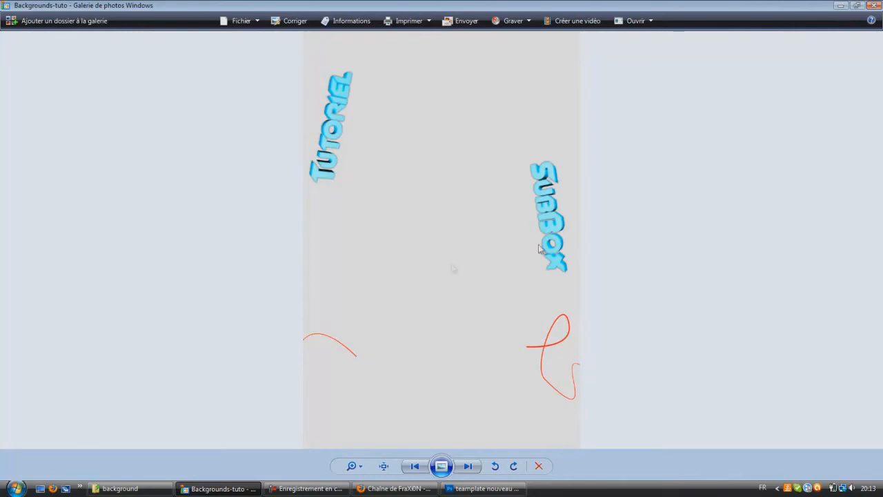
left_click(873, 8)
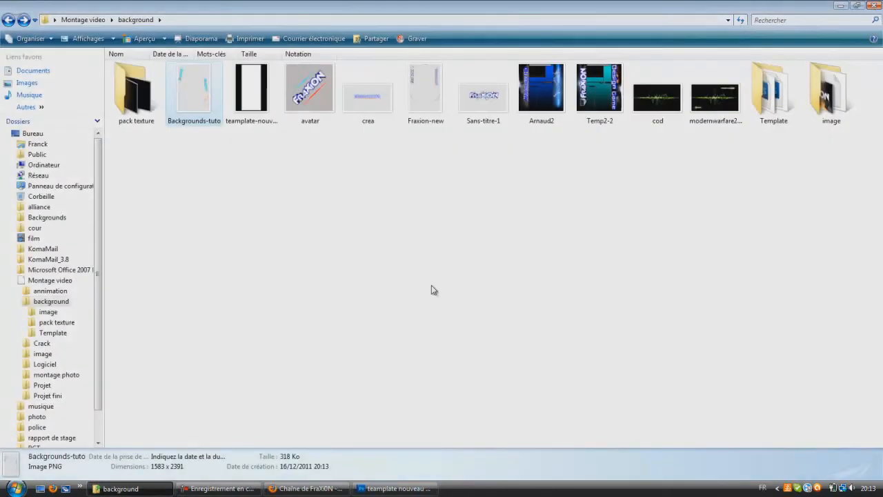
Switch to the browser and open the YouTube channel for editing from the head of its channel page.
left_click(307, 488)
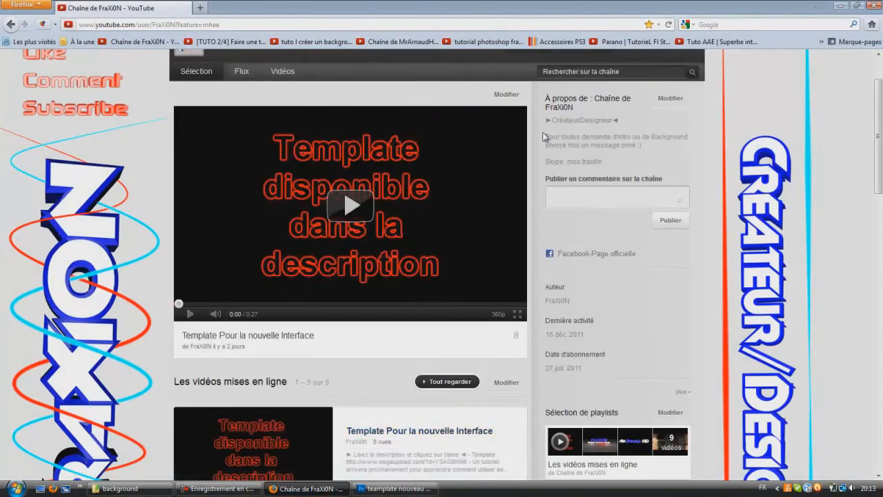
left_click_drag(878, 97, 878, 60)
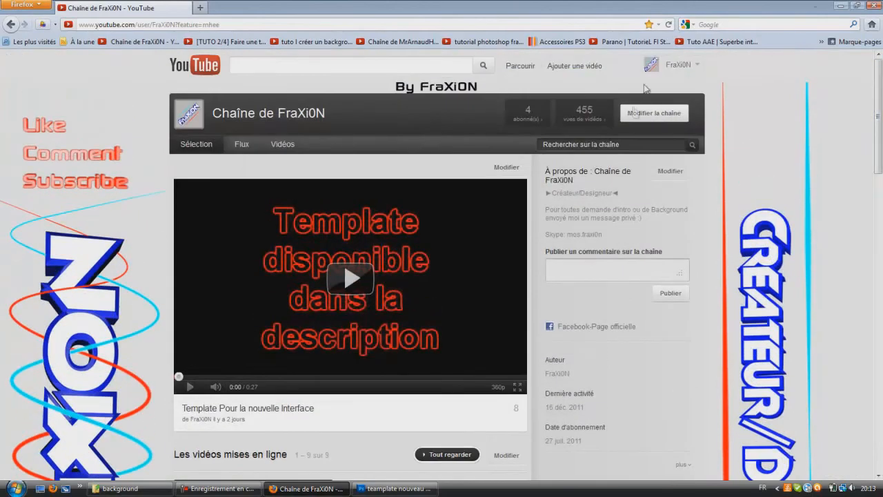
left_click(649, 114)
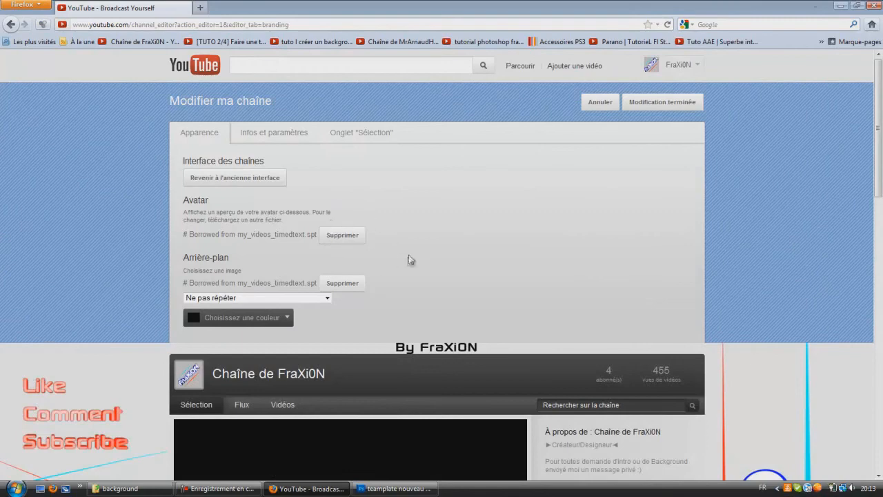
Replace the channel's current background image (Arrière-plan) with the Backgrounds-tuto file and finish the channel edit.
left_click(357, 289)
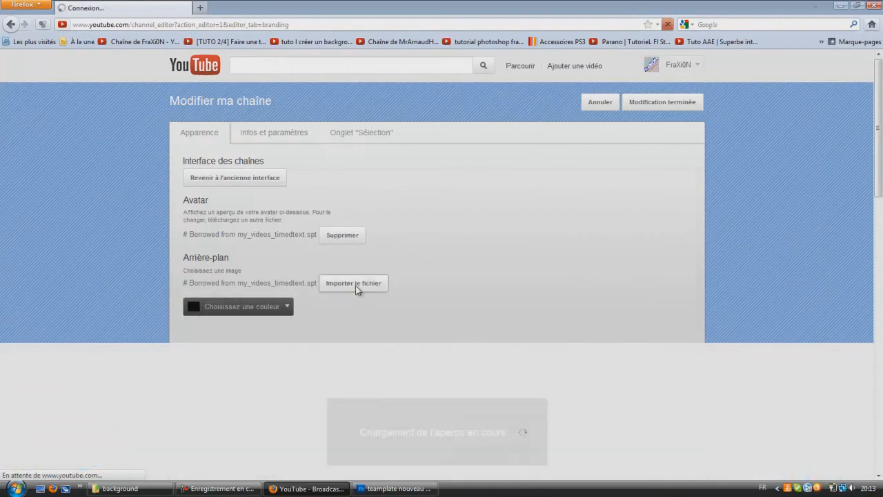
left_click(357, 284)
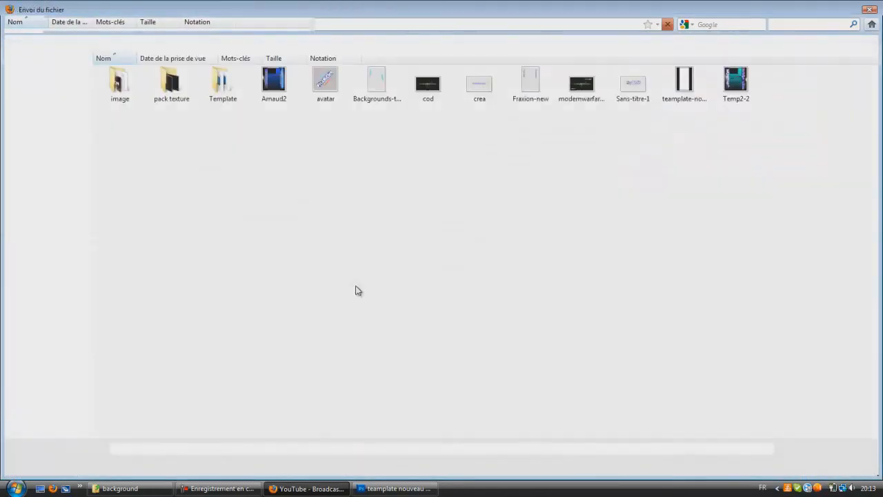
double_click(379, 97)
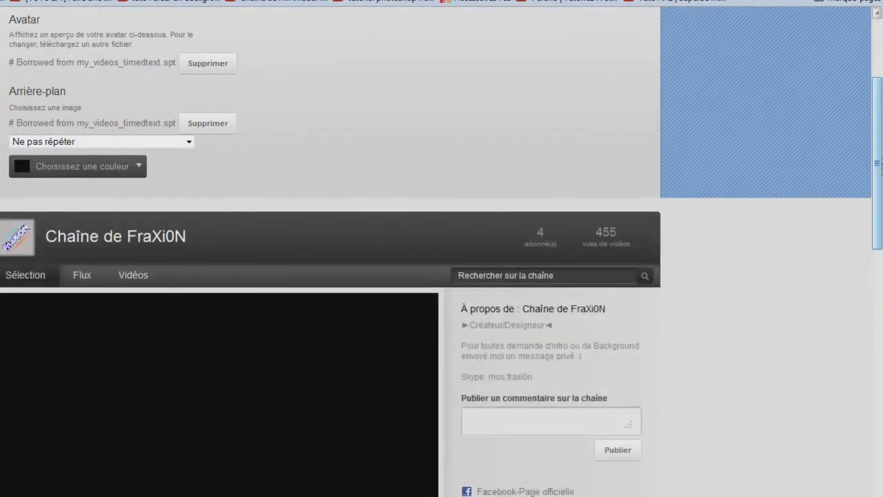
left_click_drag(876, 151, 848, 97)
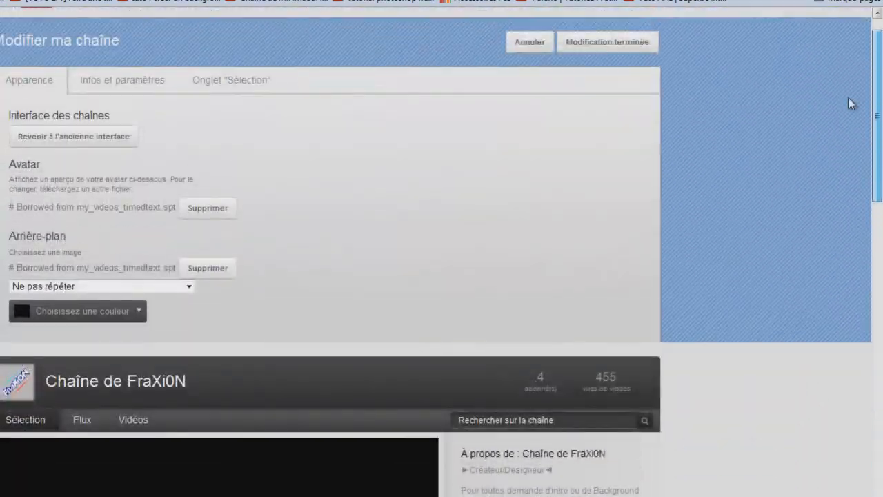
left_click(608, 42)
Check the new background along the margins of the channel page and glance back at the template in Photoshop.
left_click_drag(881, 52, 880, 318)
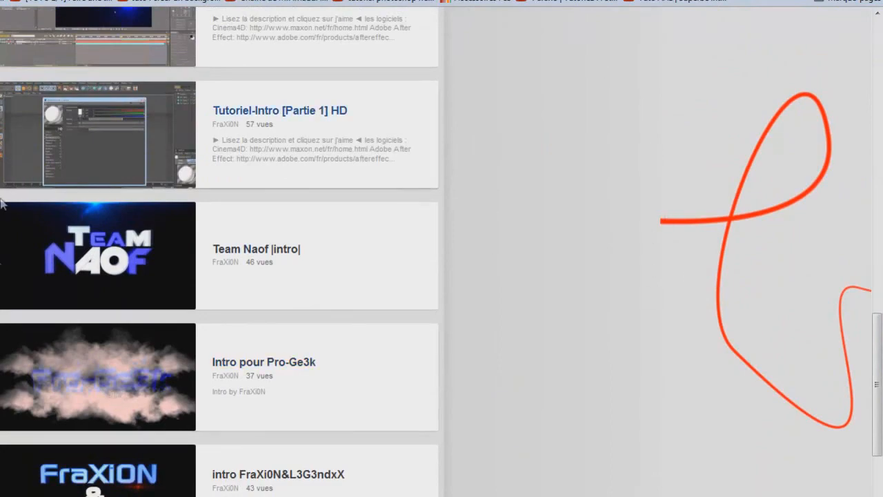
left_click_drag(881, 363, 858, 63)
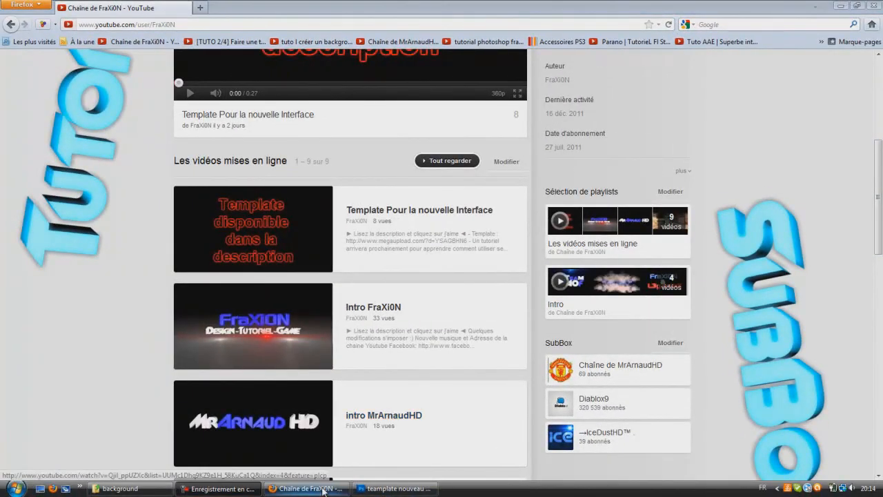
left_click(397, 488)
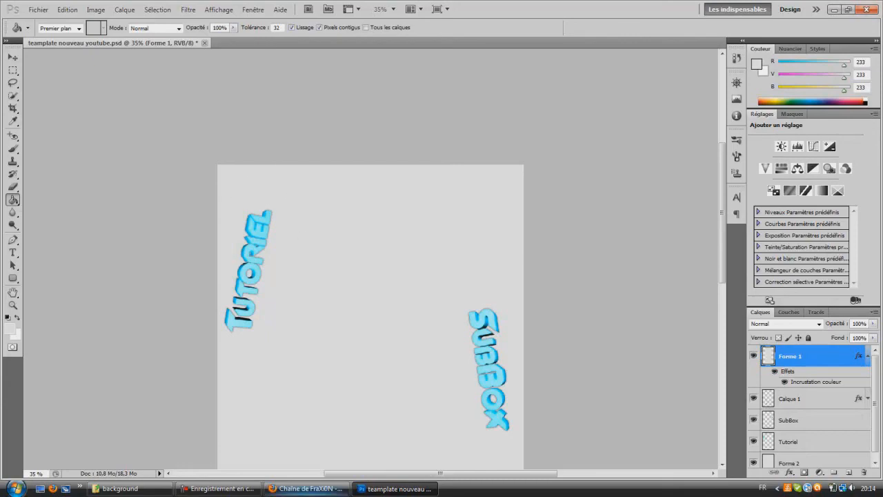
left_click(307, 488)
Switch to the file explorer and open the montage photo folder inside Montage video.
left_click(119, 490)
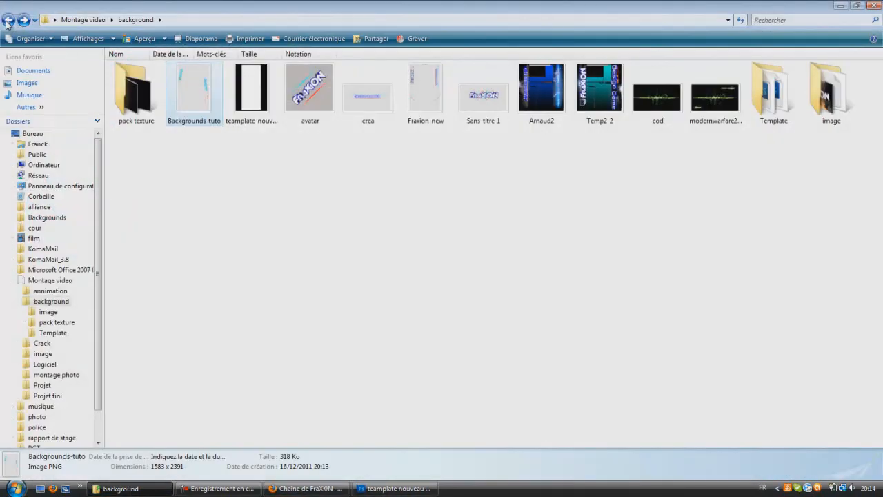
left_click(7, 21)
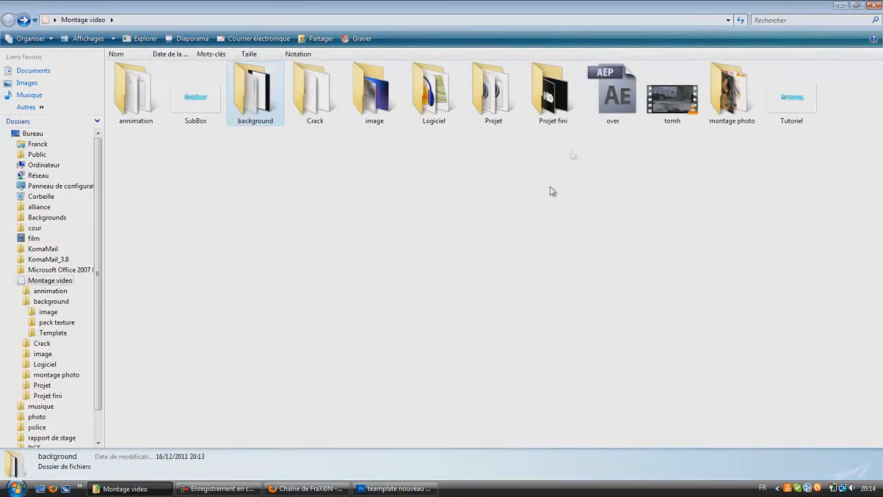
left_click(729, 111)
double_click(730, 108)
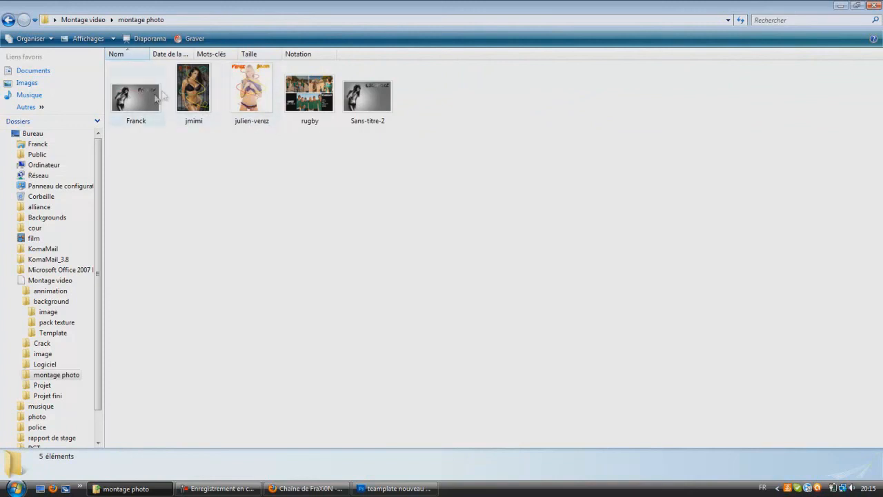
Preview the second image in the montage photo folder, close it, and open the first image for viewing.
double_click(186, 94)
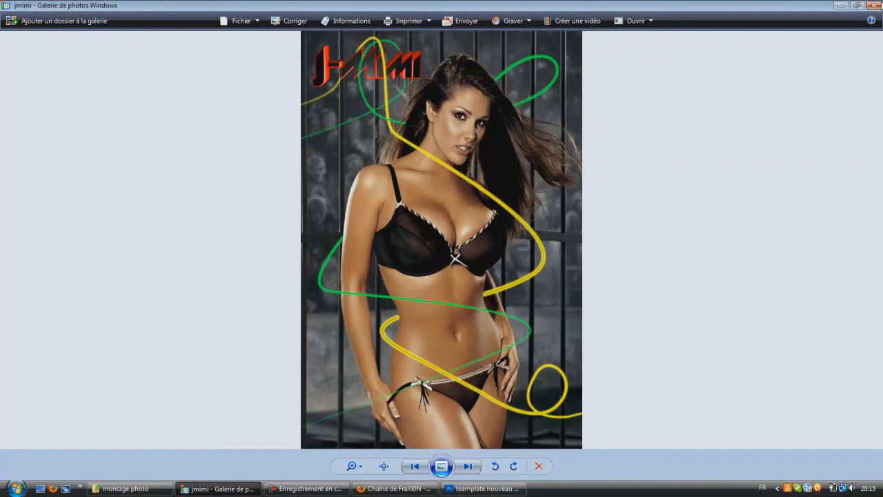
key("alt+F4")
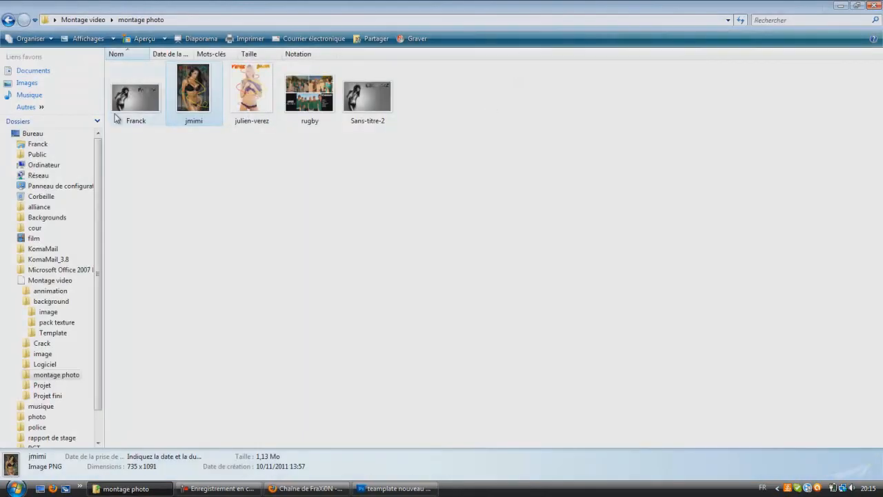
double_click(116, 114)
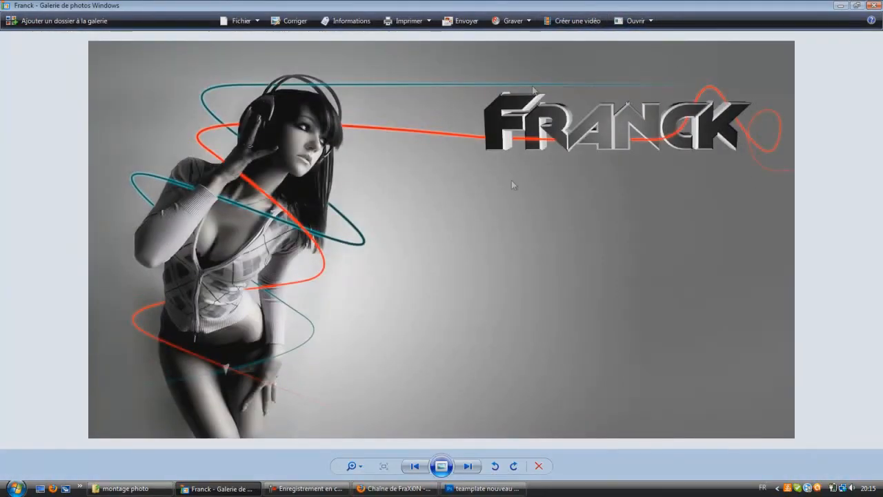